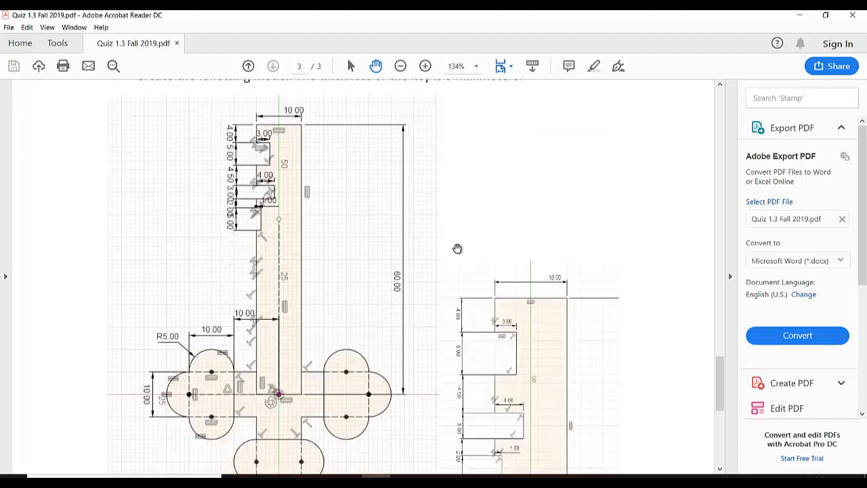
# Examine the dimensioned drawing of the key on page 3 of the quiz PDF.
pyautogui.scroll(1, 331, 291)
pyautogui.scroll(-1, 325, 283)
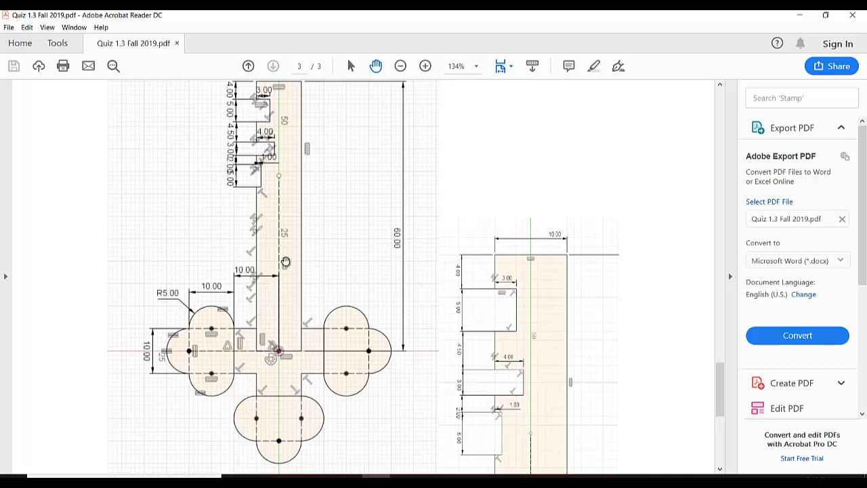
pyautogui.scroll(1, 270, 230)
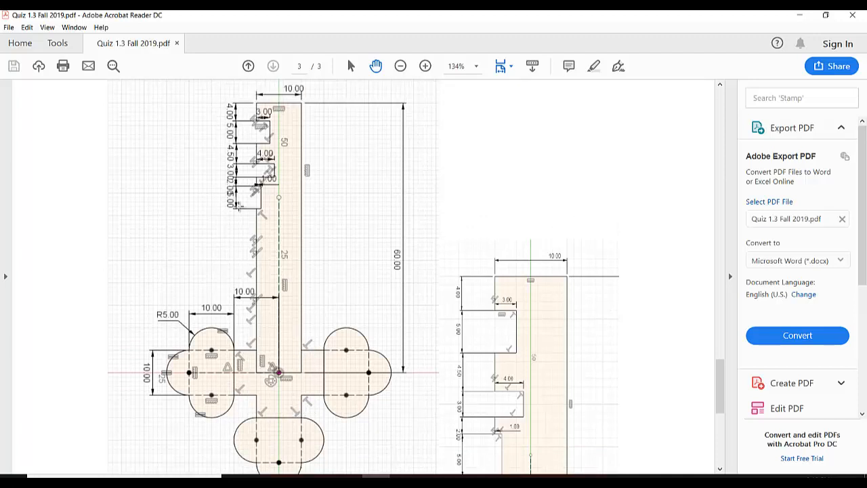
pyautogui.scroll(-2, 291, 281)
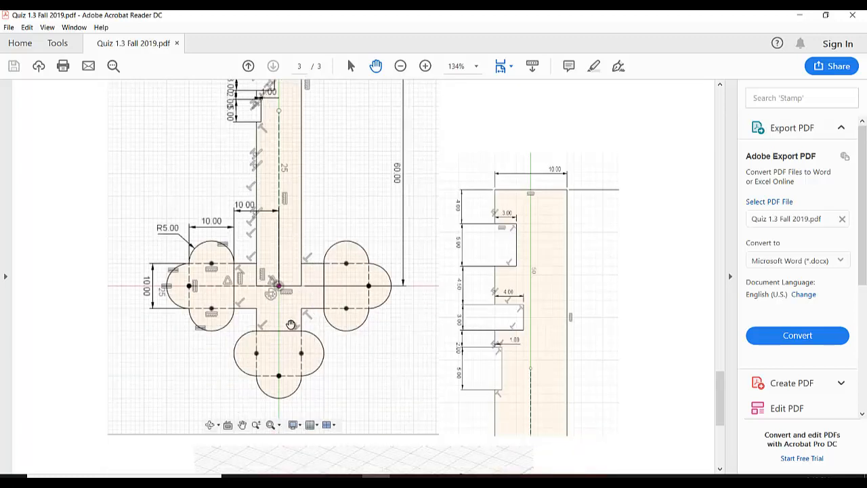
pyautogui.scroll(3, 274, 278)
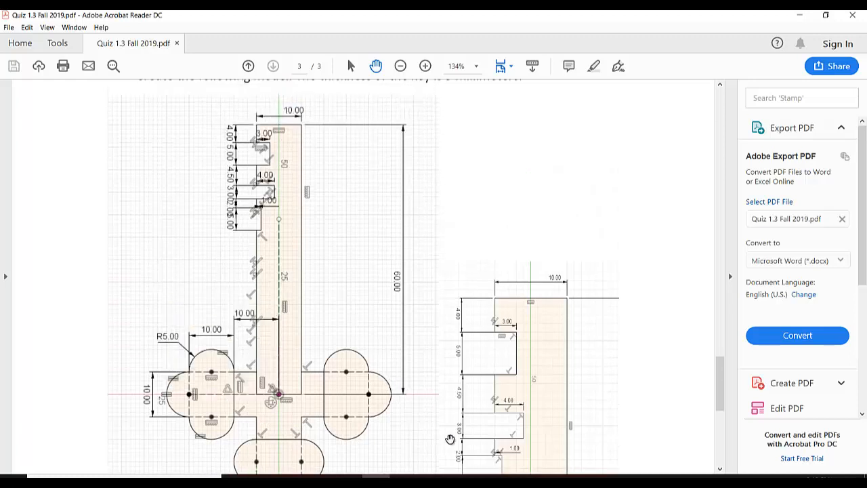
# Switch to Fusion 360, check the document units, and start a sketch on the horizontal top plane.
pyautogui.click(460, 476)
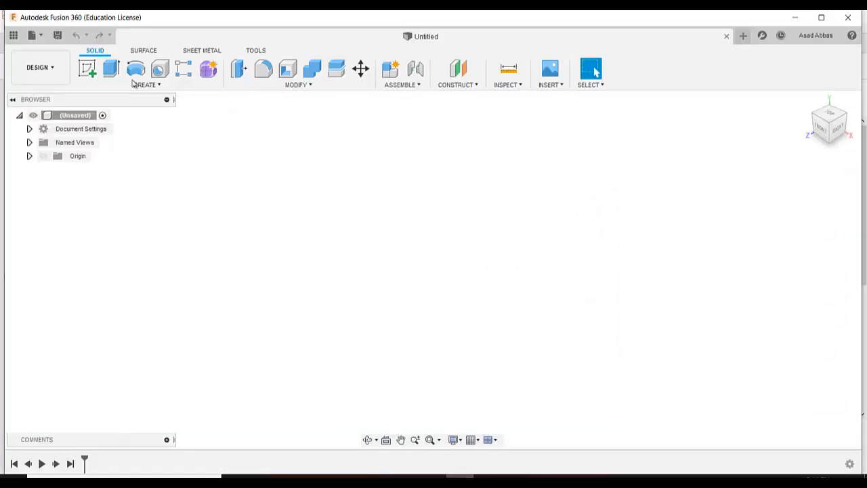
pyautogui.click(29, 129)
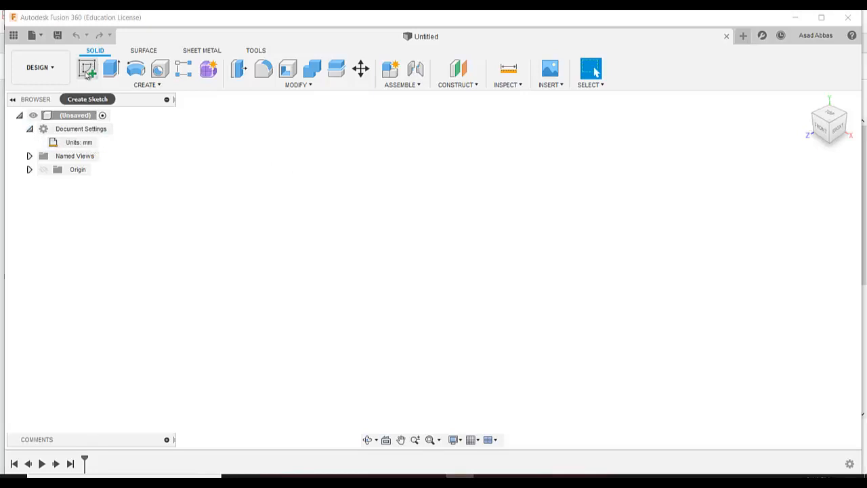
pyautogui.click(87, 71)
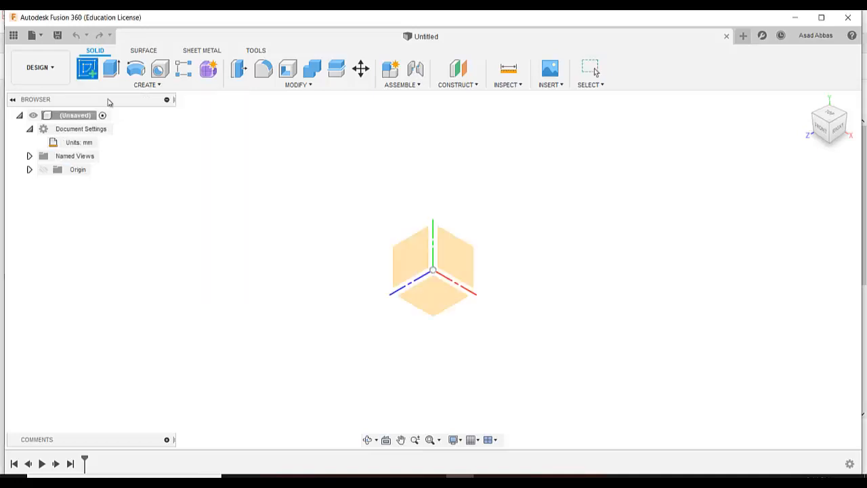
pyautogui.click(444, 308)
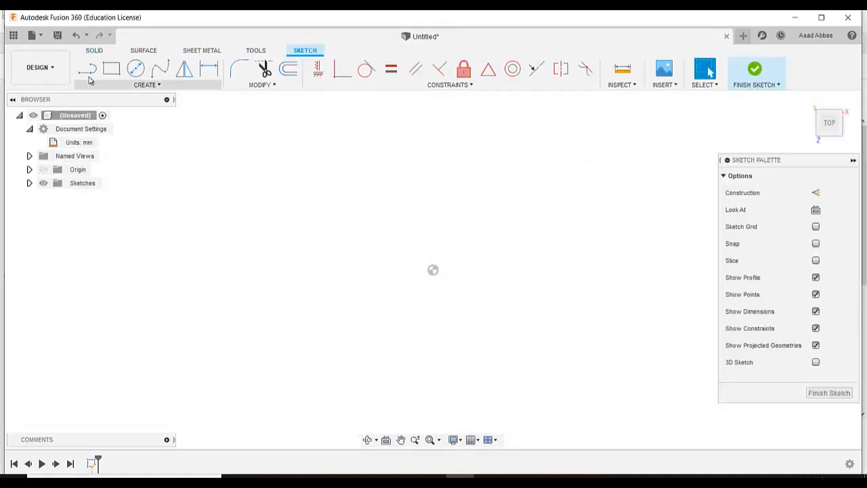
# Sketch an upright two-point rectangle about 36 mm wide and 77 mm tall just above the origin.
pyautogui.press('r')
pyautogui.click(384, 255)
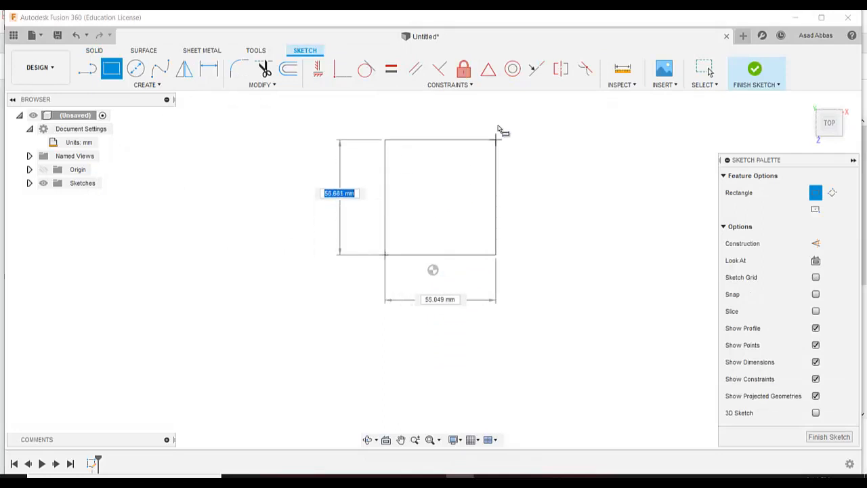
pyautogui.click(459, 99)
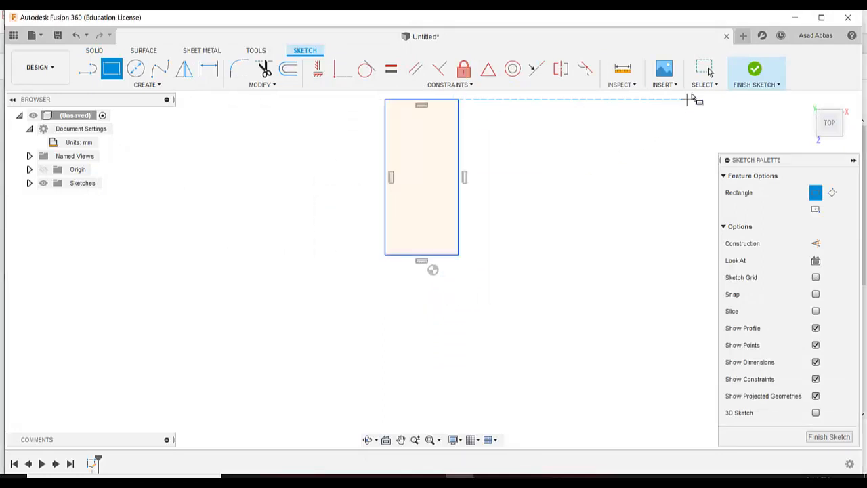
pyautogui.click(706, 72)
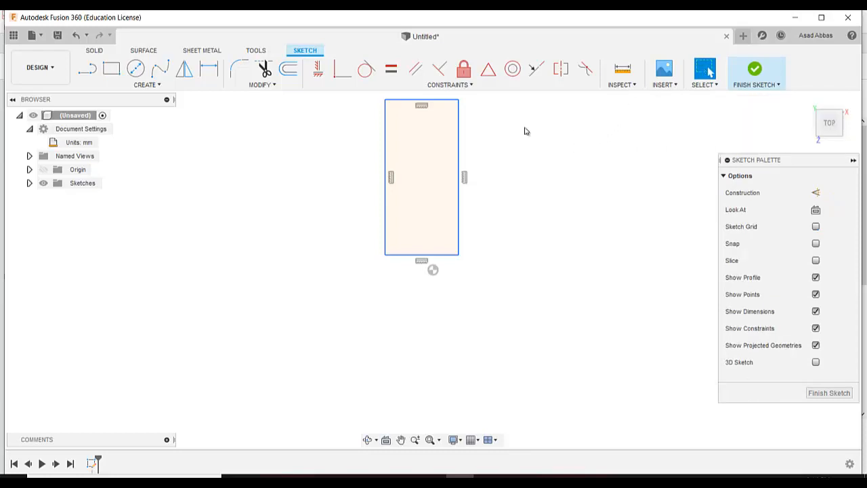
pyautogui.click(87, 69)
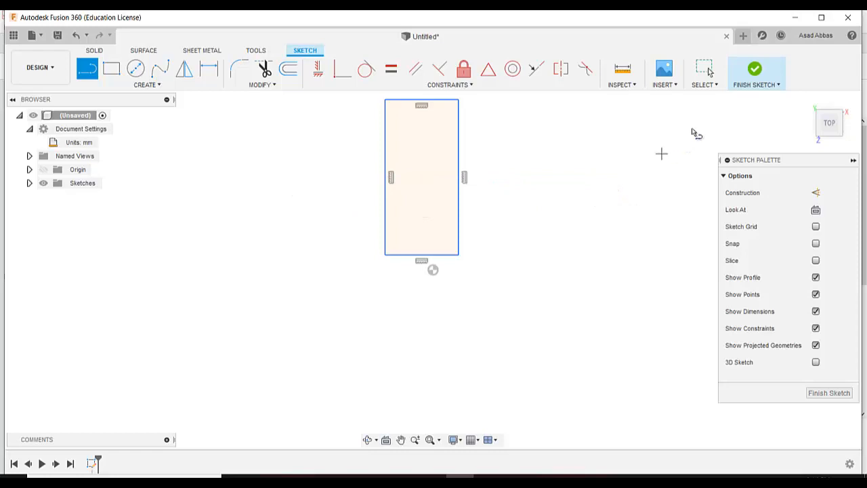
pyautogui.click(705, 69)
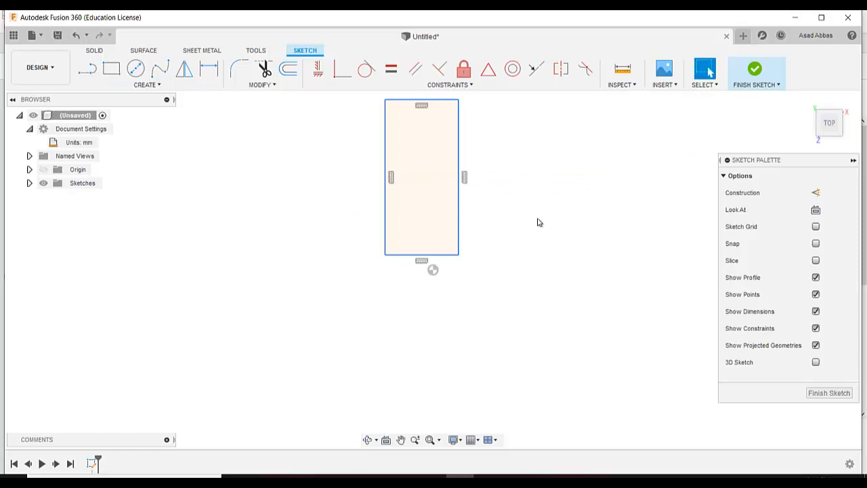
# Dimension the rectangle's top edge to a width of 10 mm.
pyautogui.scroll(2, 539, 222)
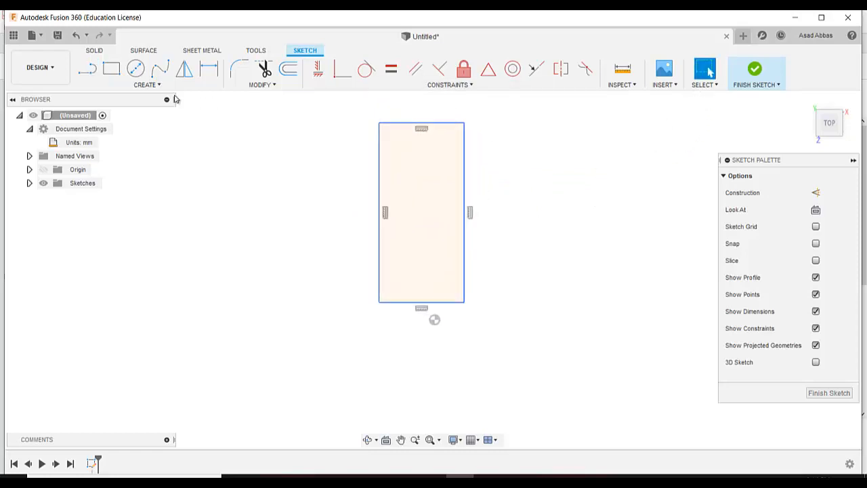
pyautogui.click(144, 85)
pyautogui.click(129, 311)
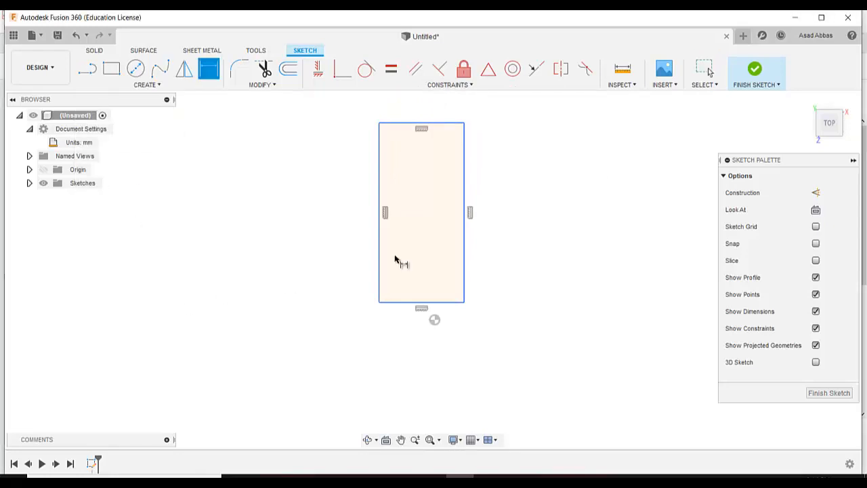
pyautogui.click(434, 123)
pyautogui.click(432, 112)
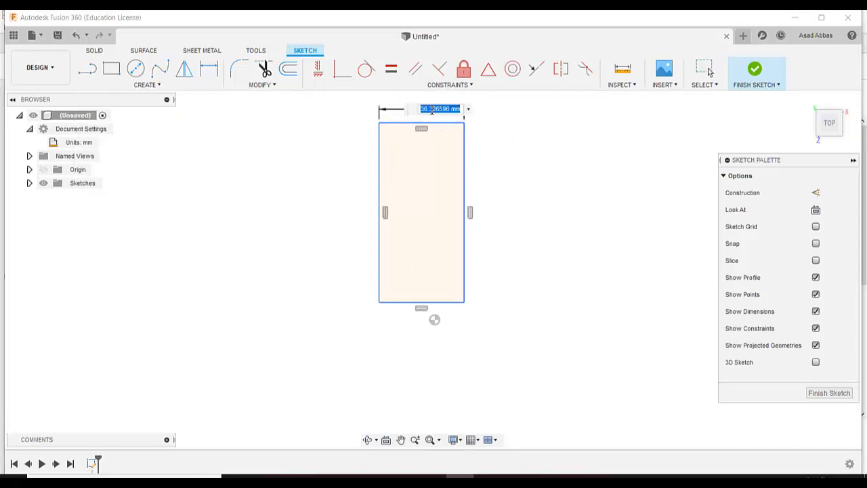
pyautogui.write('10')
pyautogui.press('Return')
# Dimension the rectangle's long vertical side to 60 mm.
pyautogui.click(466, 173)
pyautogui.click(493, 182)
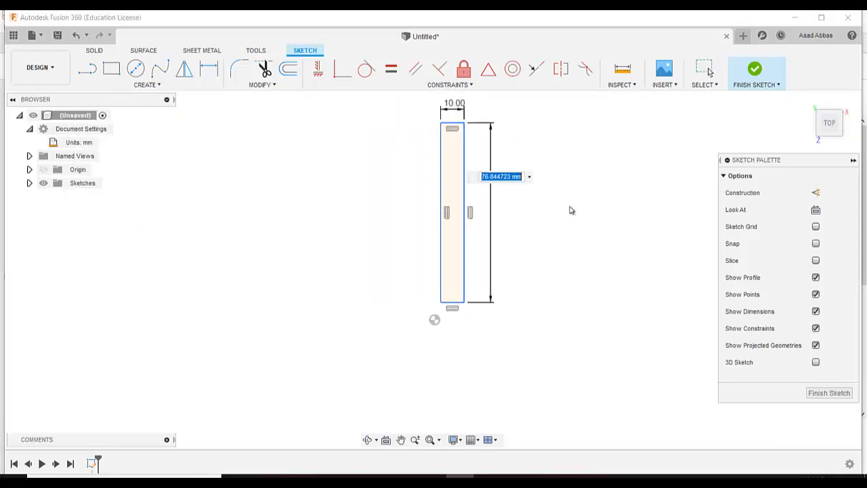
pyautogui.write('60')
pyautogui.press('Return')
pyautogui.scroll(2, 423, 256)
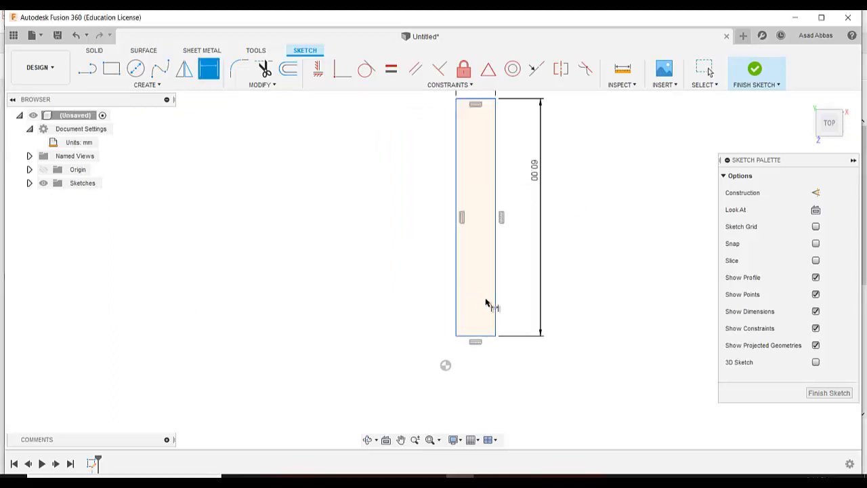
# Apply a midpoint constraint between the rectangle's bottom edge and the sketch origin.
pyautogui.click(488, 70)
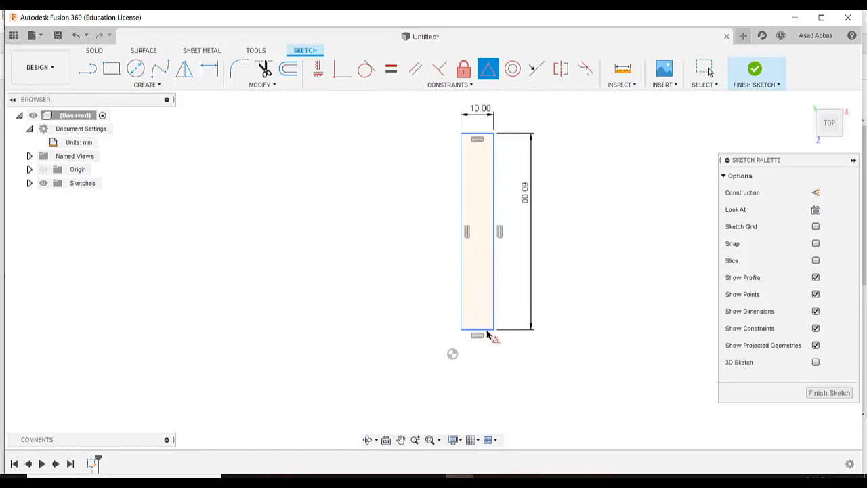
pyautogui.click(489, 329)
pyautogui.click(452, 353)
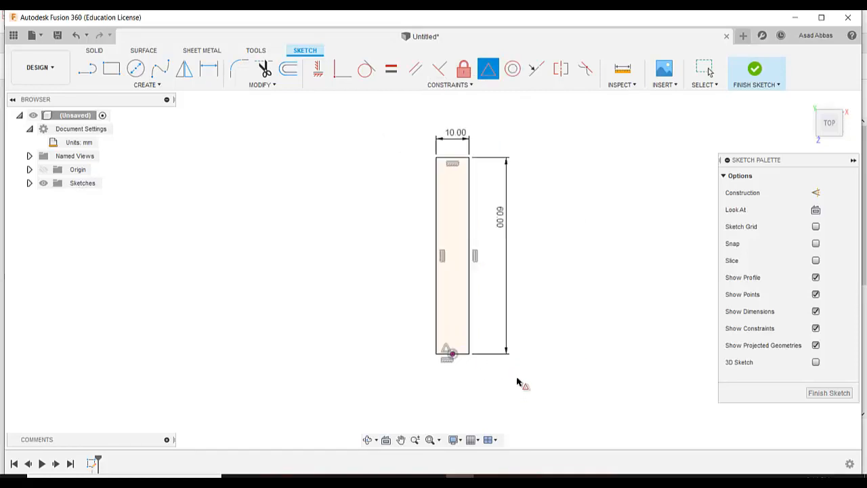
pyautogui.scroll(3, 474, 364)
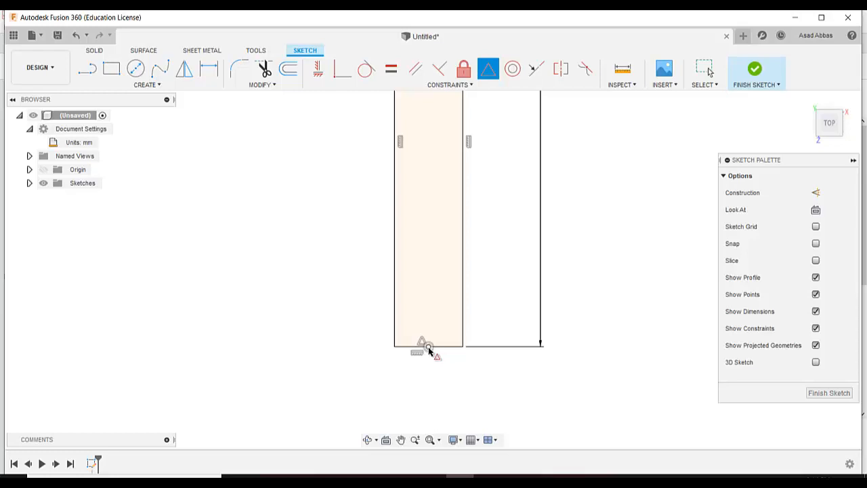
pyautogui.scroll(-2, 505, 379)
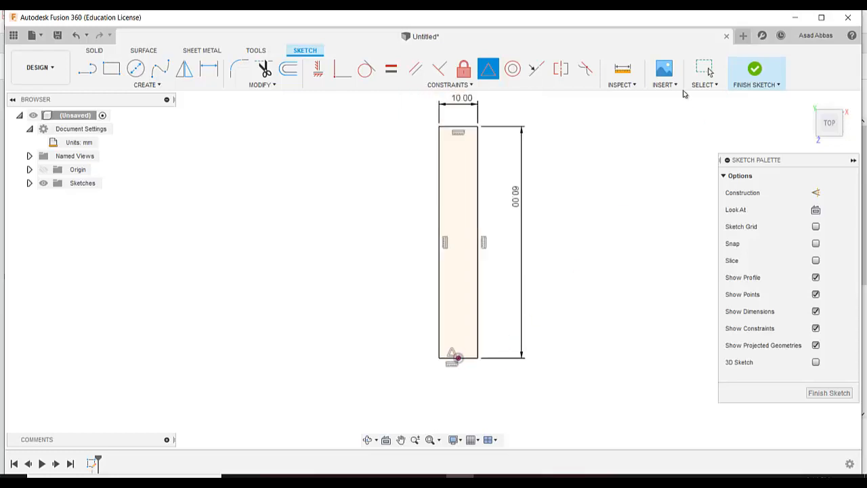
pyautogui.click(706, 71)
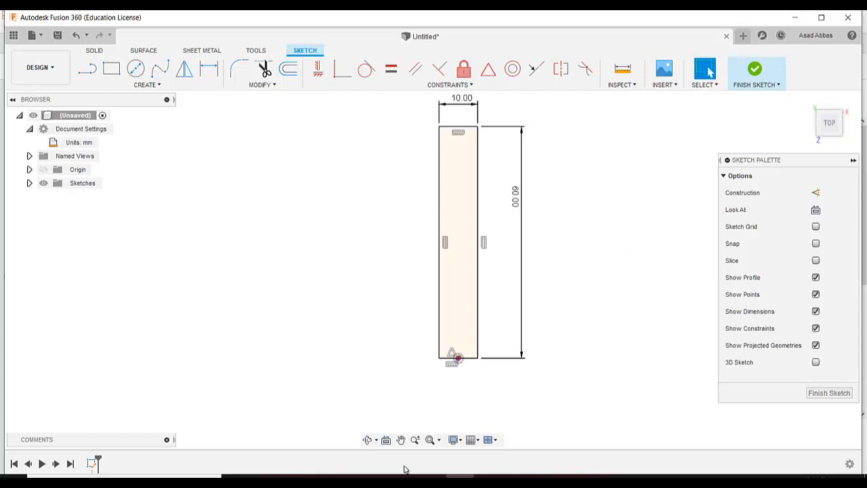
# Sketch a horizontal line about 40 mm long from the origin, running out past the rectangle's left side.
pyautogui.hotkey('alt', 'Tab')
pyautogui.scroll(-3, 329, 314)
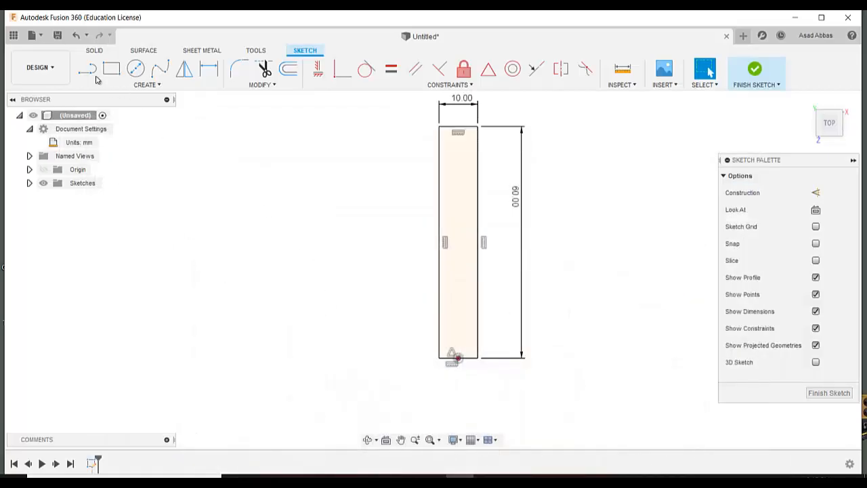
pyautogui.click(89, 70)
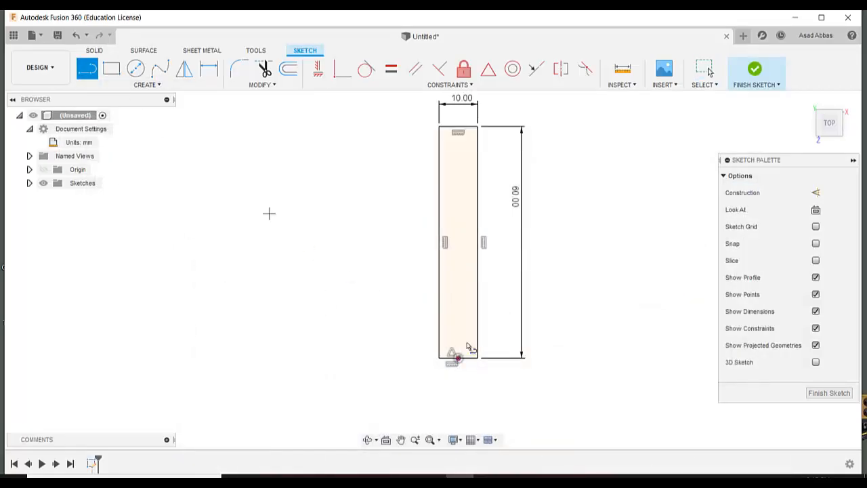
pyautogui.click(458, 357)
pyautogui.click(302, 359)
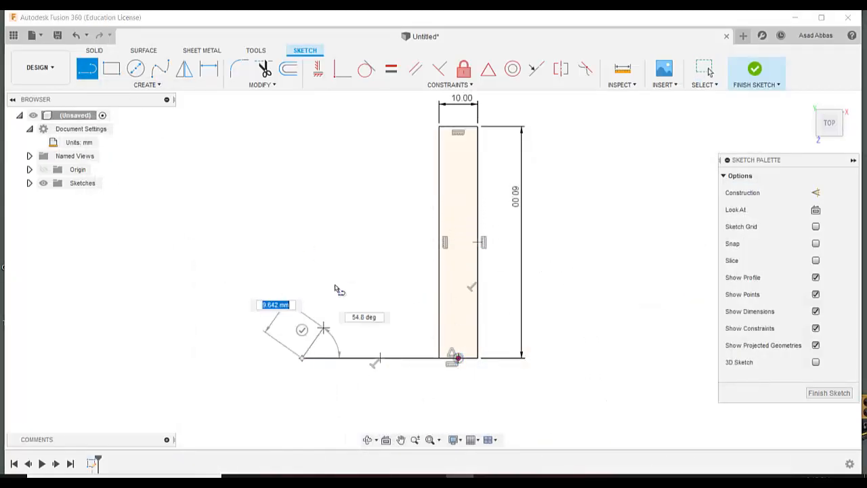
pyautogui.press('Escape')
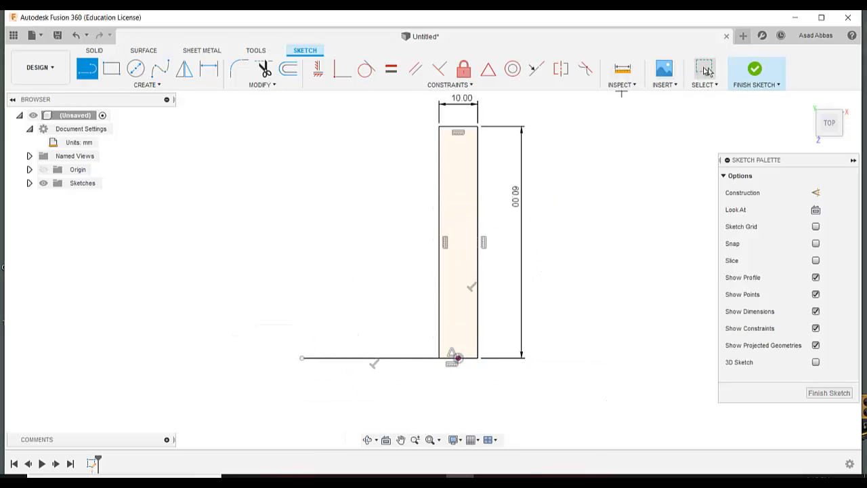
# Convert the horizontal line through the origin to construction geometry.
pyautogui.click(704, 69)
pyautogui.click(401, 358)
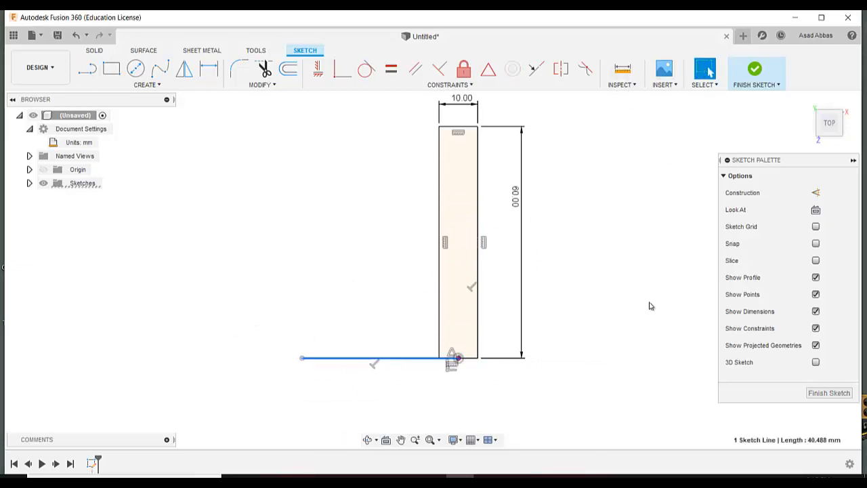
pyautogui.press('x')
pyautogui.press('Escape')
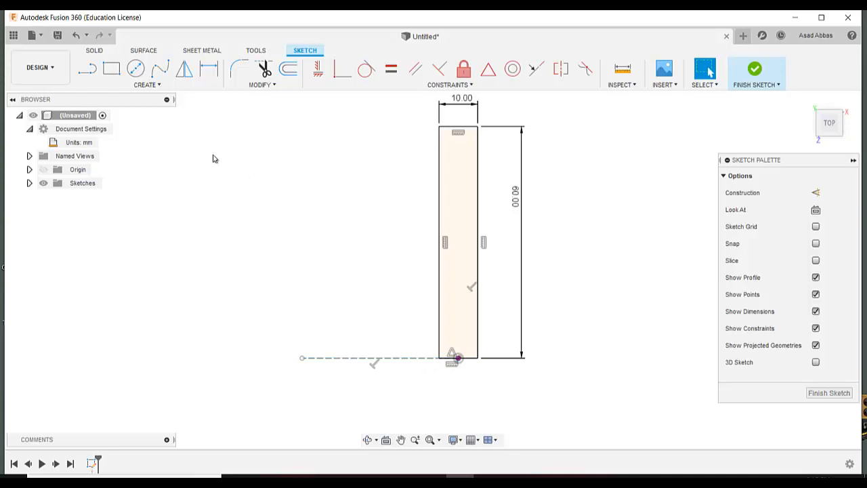
# Sketch a vertical center point slot about 12 mm wide, centered on the construction line to the left of the rectangle.
pyautogui.click(147, 86)
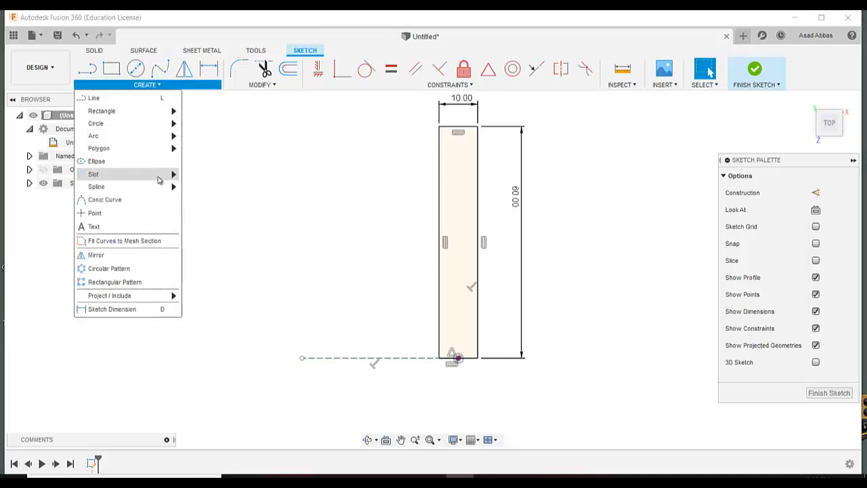
pyautogui.moveTo(120, 178)
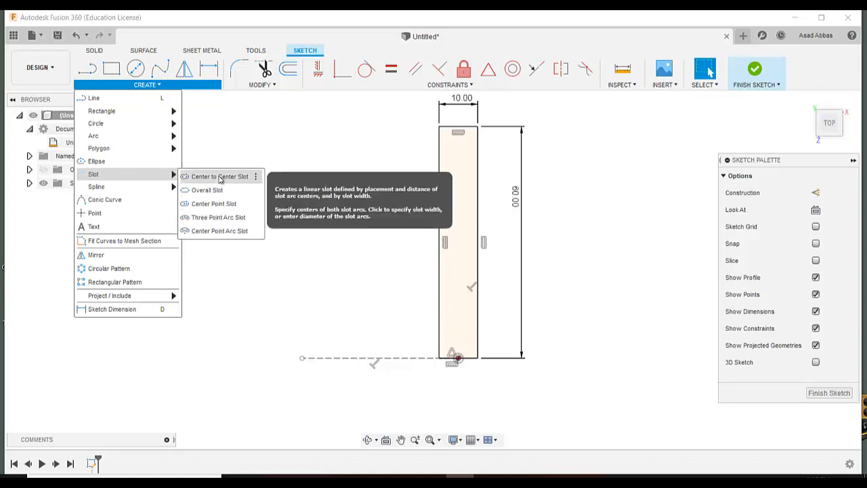
pyautogui.click(231, 205)
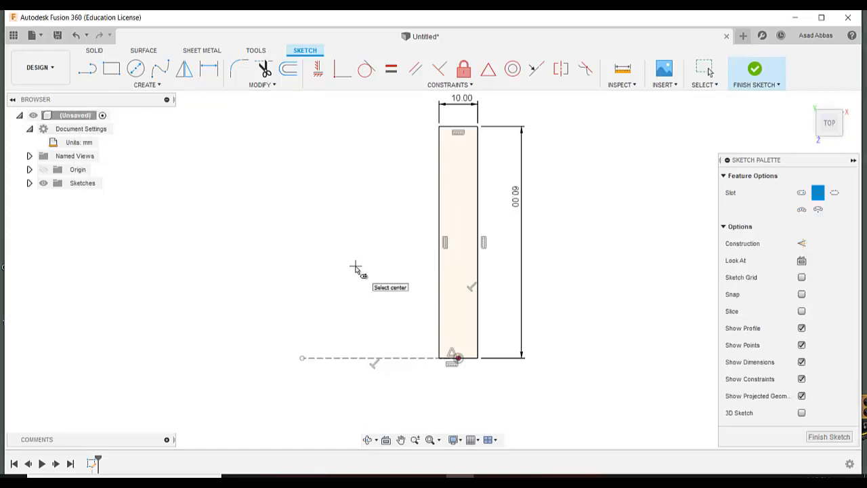
pyautogui.click(389, 358)
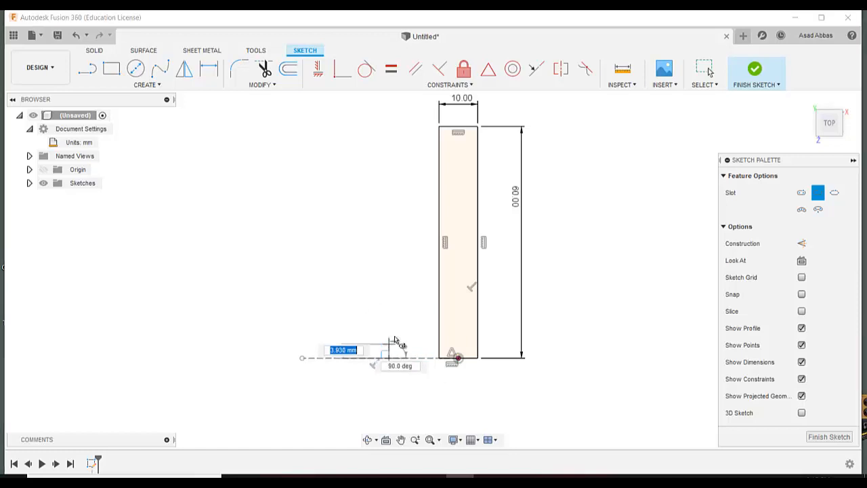
pyautogui.click(388, 277)
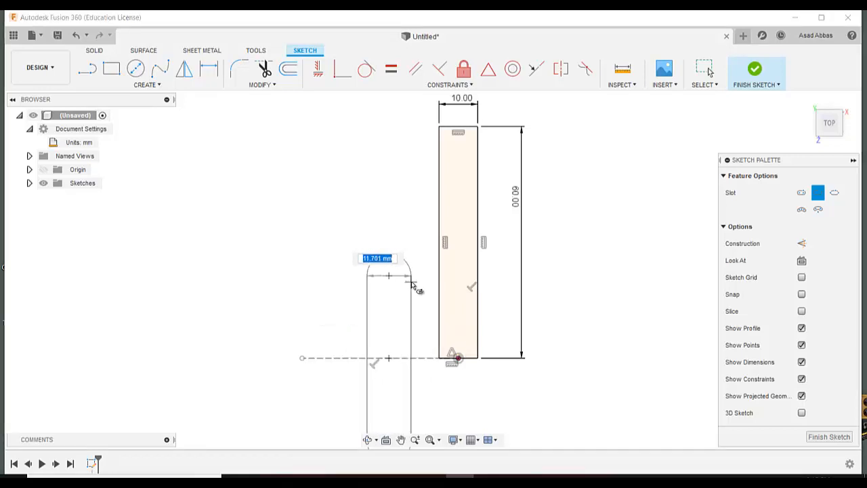
pyautogui.click(415, 290)
pyautogui.scroll(-2, 555, 317)
pyautogui.scroll(2, 555, 316)
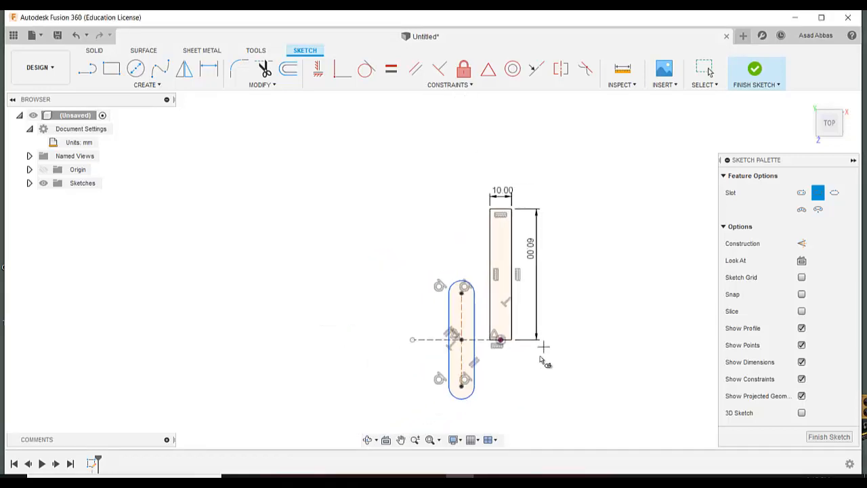
# Dimension the straight side of the slot at 10 mm.
pyautogui.click(140, 86)
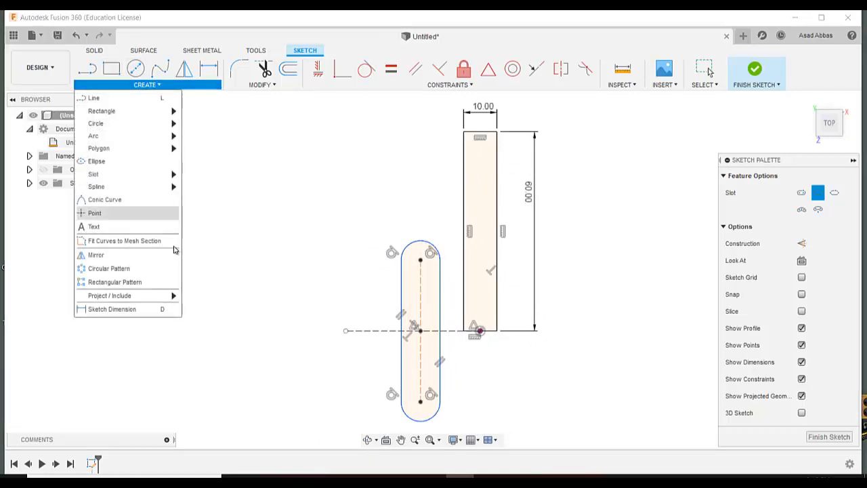
pyautogui.click(161, 310)
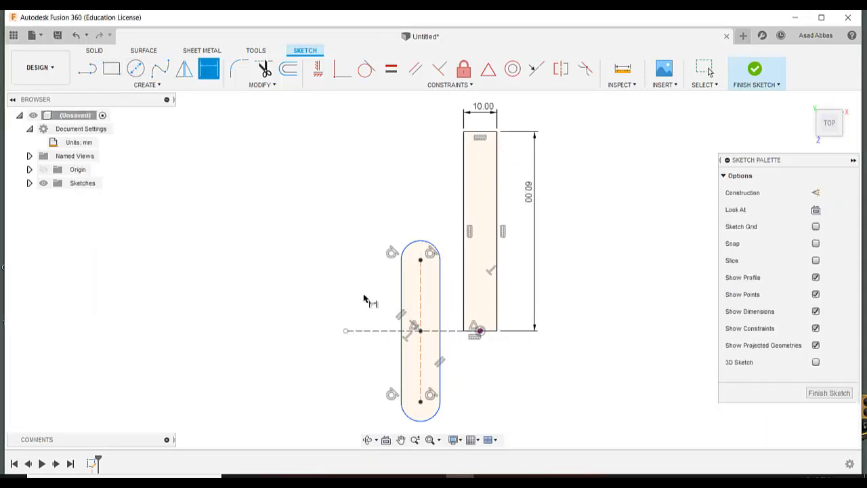
pyautogui.click(402, 290)
pyautogui.click(271, 318)
pyautogui.write('10')
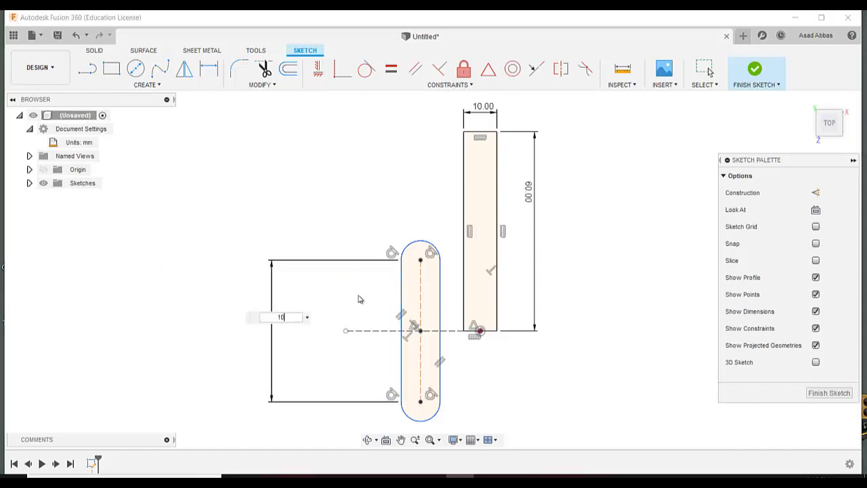
pyautogui.press('Return')
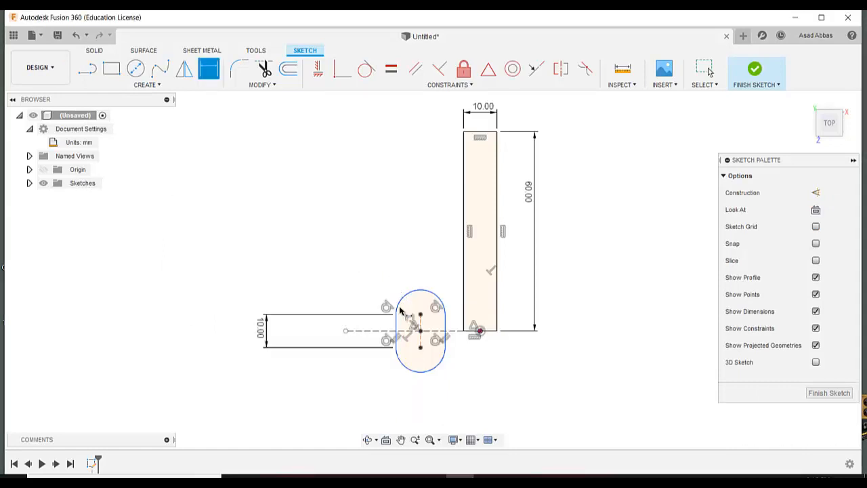
# Dimension the slot's width at 10 mm.
pyautogui.click(445, 324)
pyautogui.click(427, 268)
pyautogui.write('10')
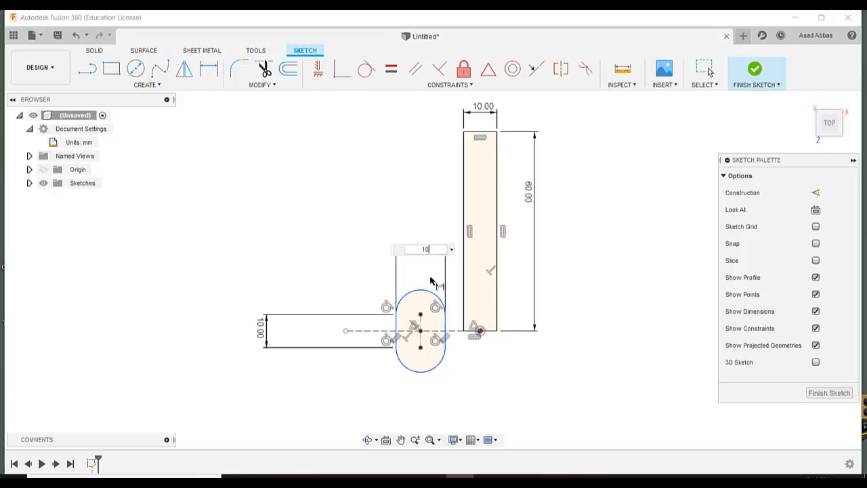
pyautogui.press('Return')
# Check the quiz PDF for the slot's offset and dimension the slot's right side 10 mm from the sketch origin.
pyautogui.scroll(2, 467, 369)
pyautogui.click(376, 481)
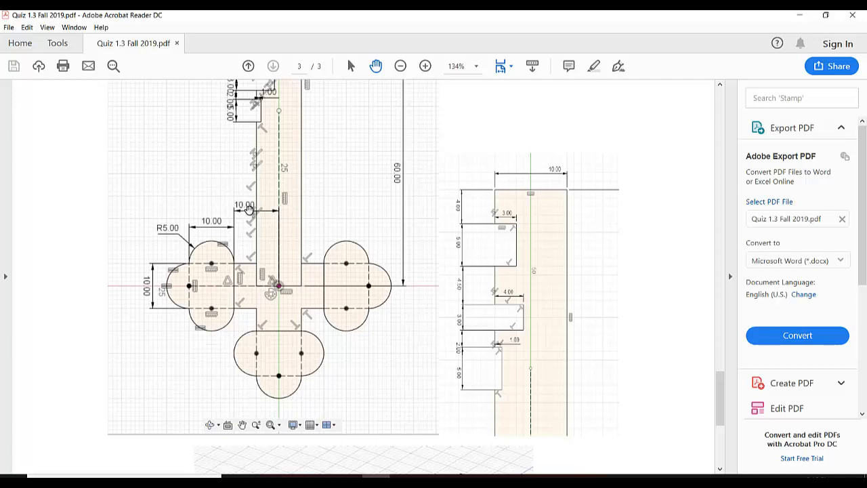
pyautogui.click(375, 481)
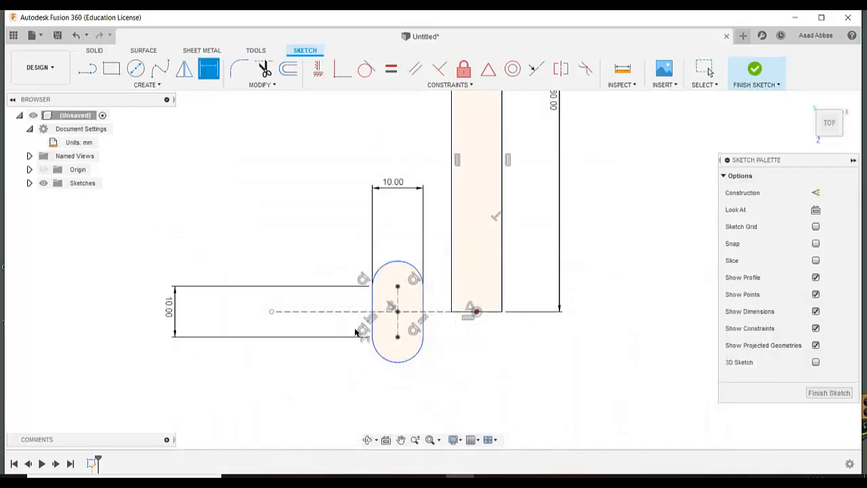
pyautogui.click(427, 297)
pyautogui.click(476, 310)
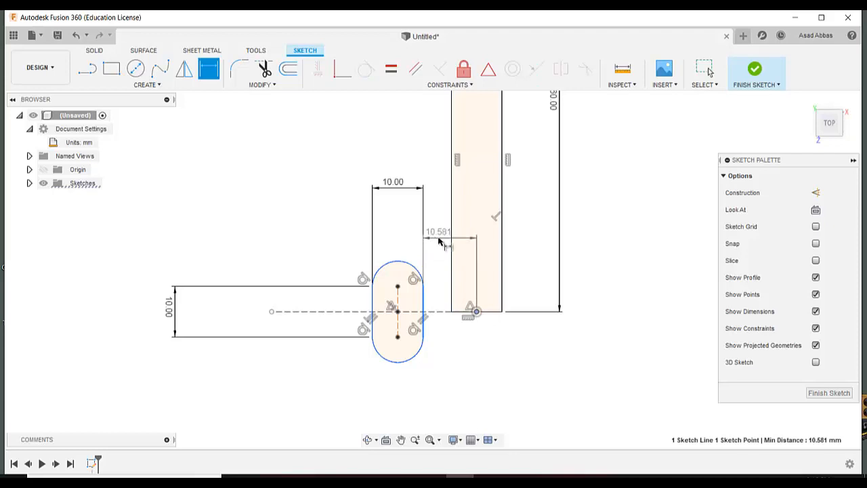
pyautogui.click(439, 239)
pyautogui.write('10')
pyautogui.press('Return')
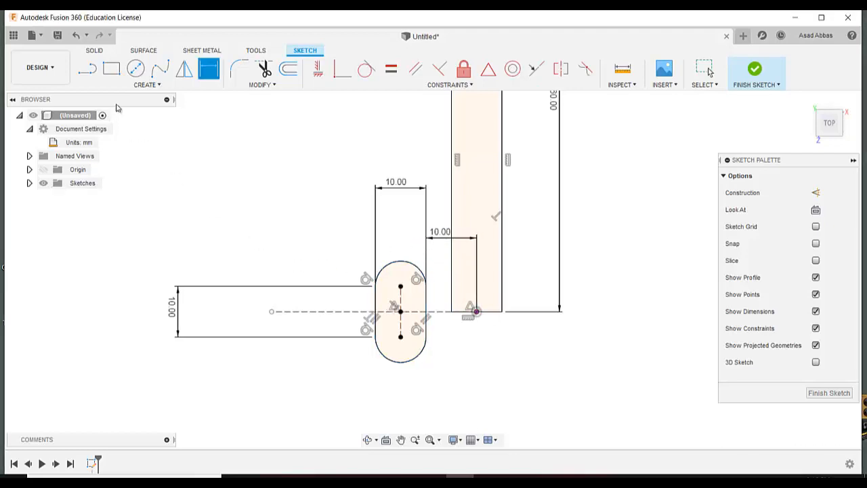
# Sketch a 3-point arc bulging left between the upper and lower ends of the slot's left straight side.
pyautogui.click(146, 85)
pyautogui.moveTo(112, 135)
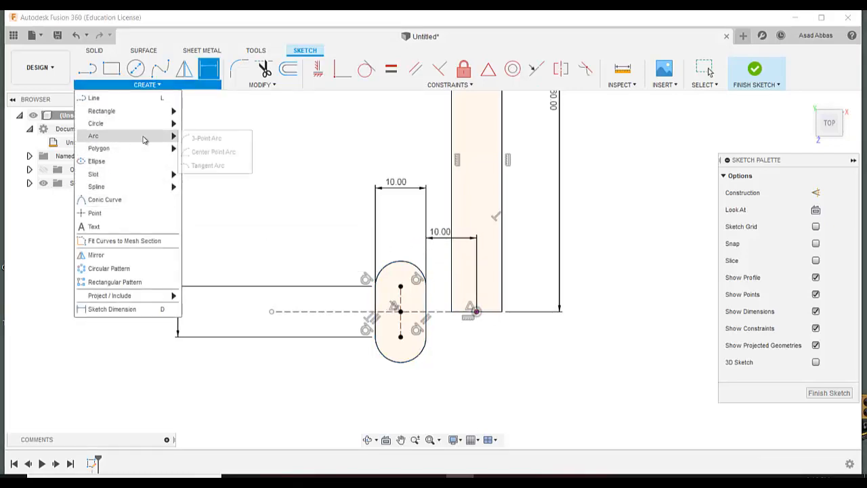
pyautogui.click(193, 141)
pyautogui.scroll(3, 368, 291)
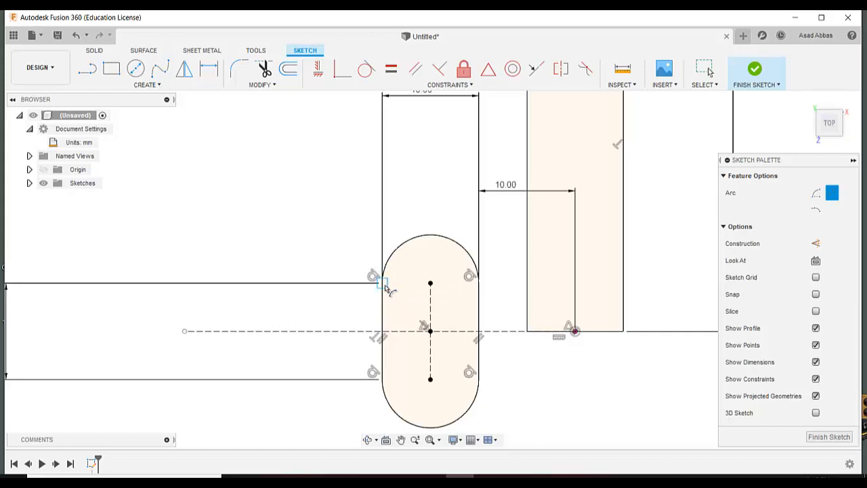
pyautogui.click(381, 283)
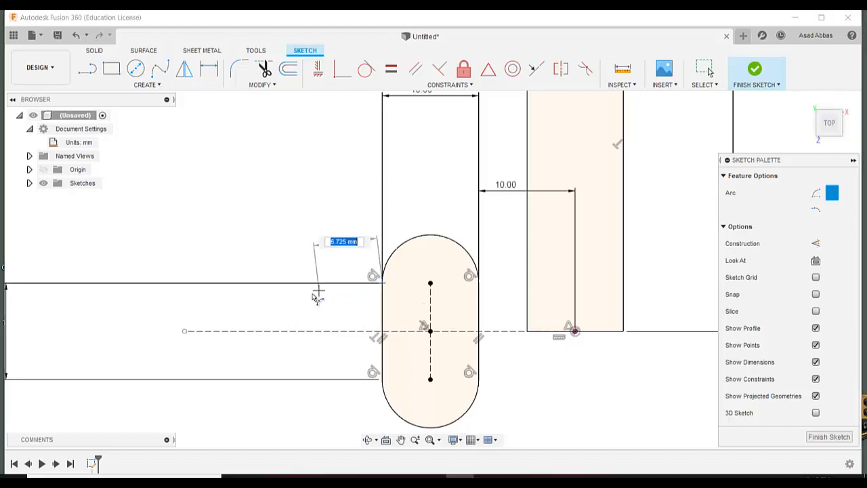
pyautogui.click(387, 383)
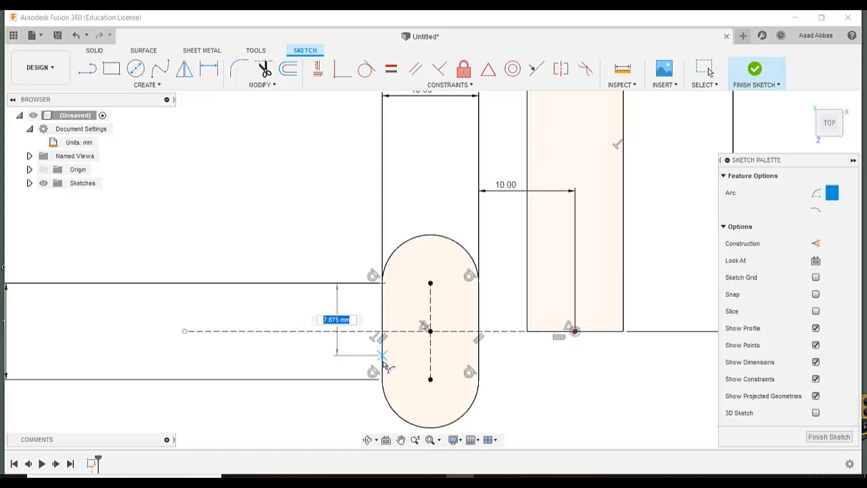
pyautogui.click(383, 373)
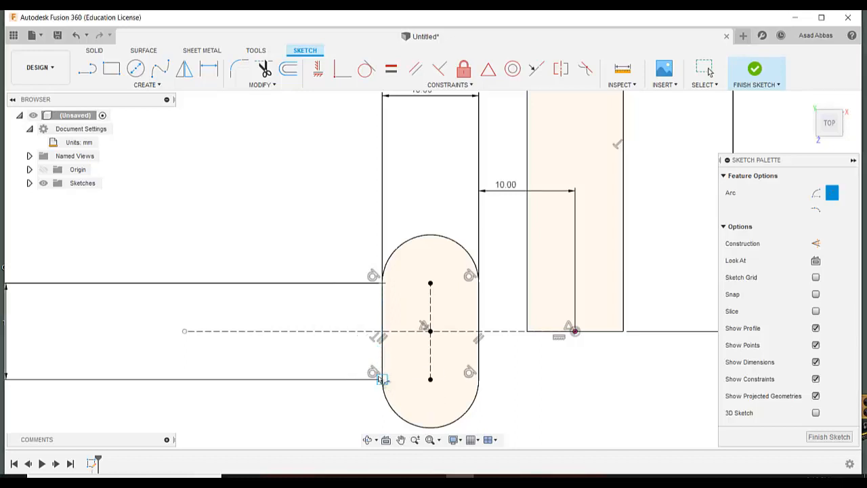
pyautogui.click(332, 361)
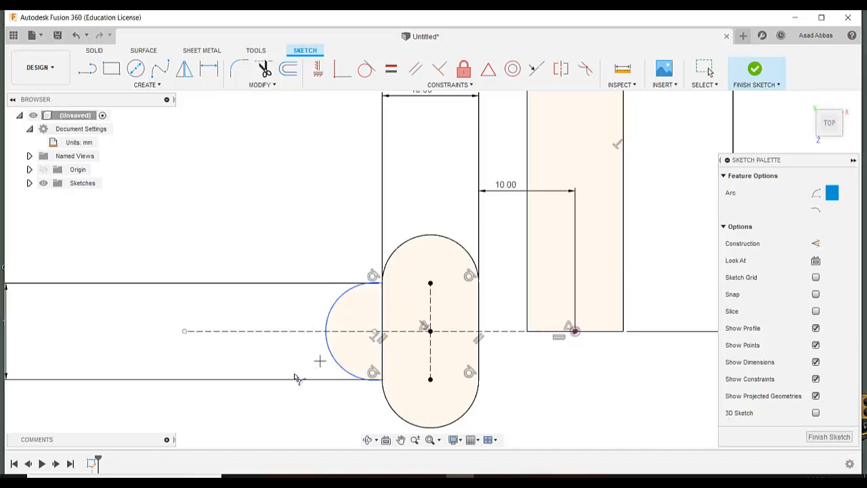
# Apply a coincident constraint between the arc's center point and the slot's left side.
pyautogui.click(343, 71)
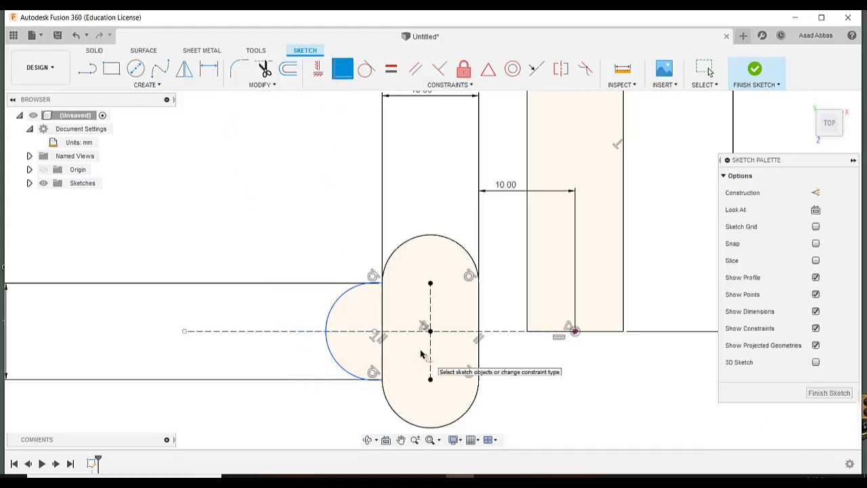
pyautogui.click(374, 332)
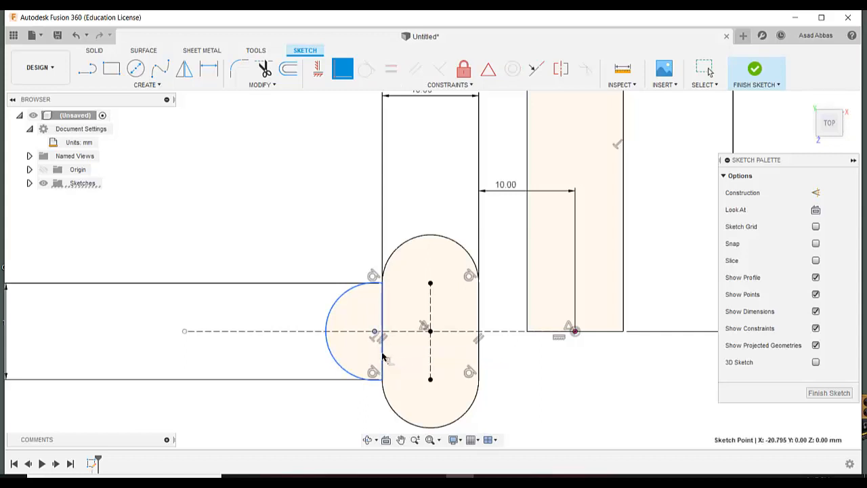
pyautogui.click(382, 352)
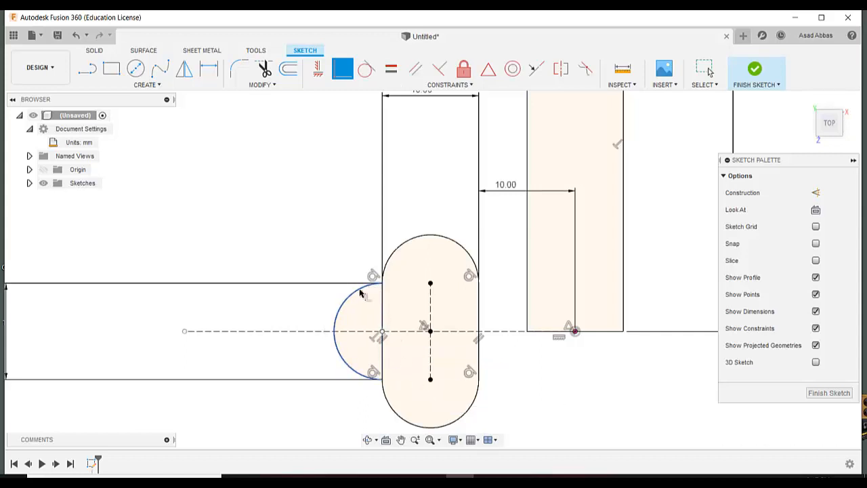
# Move the vertical 10 mm slot dimension closer to the arc.
pyautogui.scroll(-3, 298, 298)
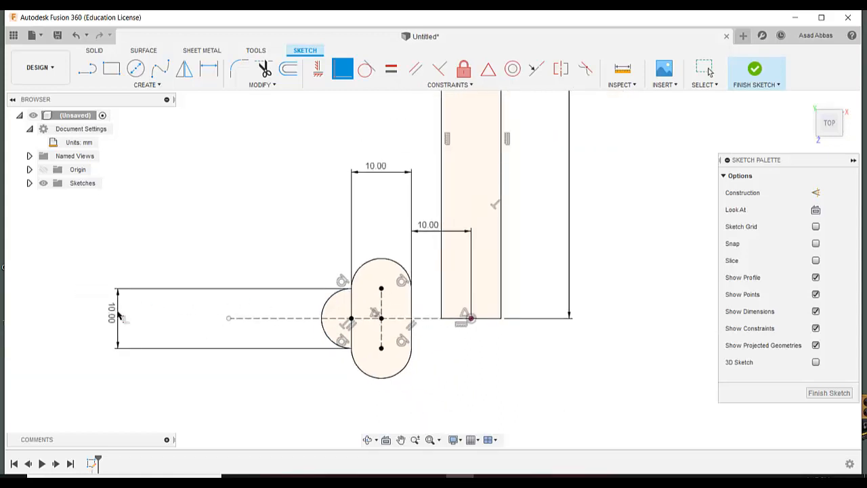
pyautogui.click(702, 69)
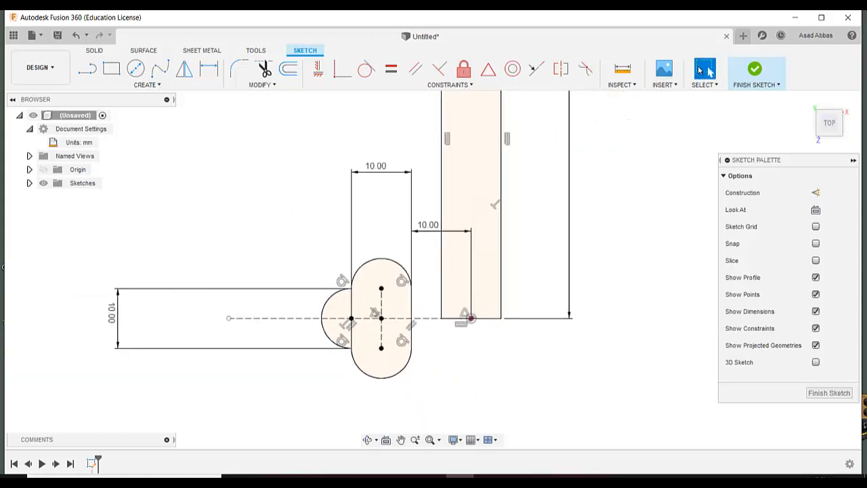
pyautogui.moveTo(112, 318); pyautogui.dragTo(240, 317)
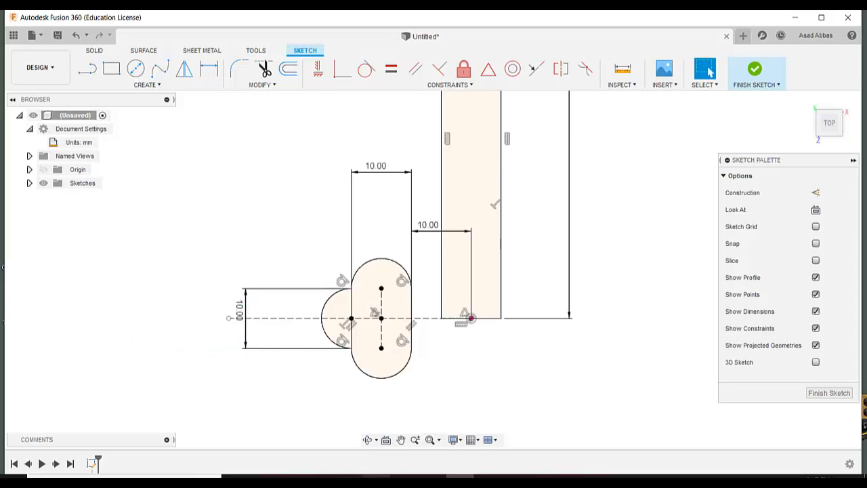
# Compare the handle with the quiz PDF and set up a circular pattern of the slot's four edges and the arc about the origin.
pyautogui.click(376, 481)
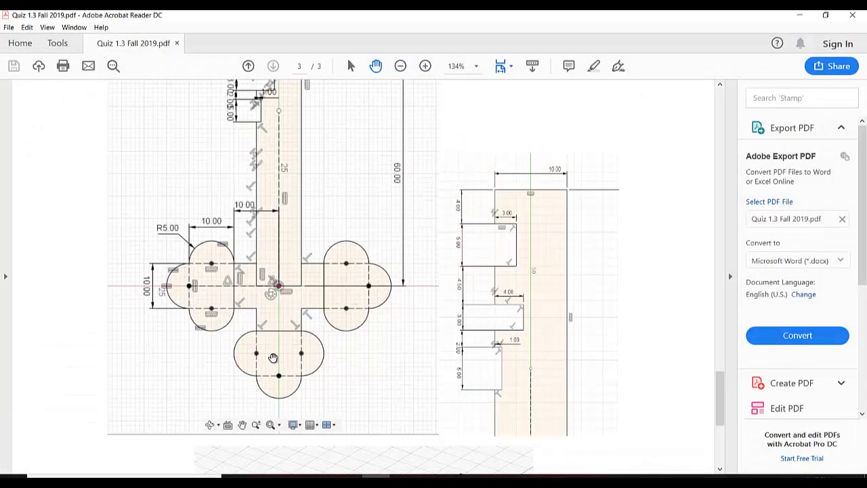
pyautogui.click(376, 481)
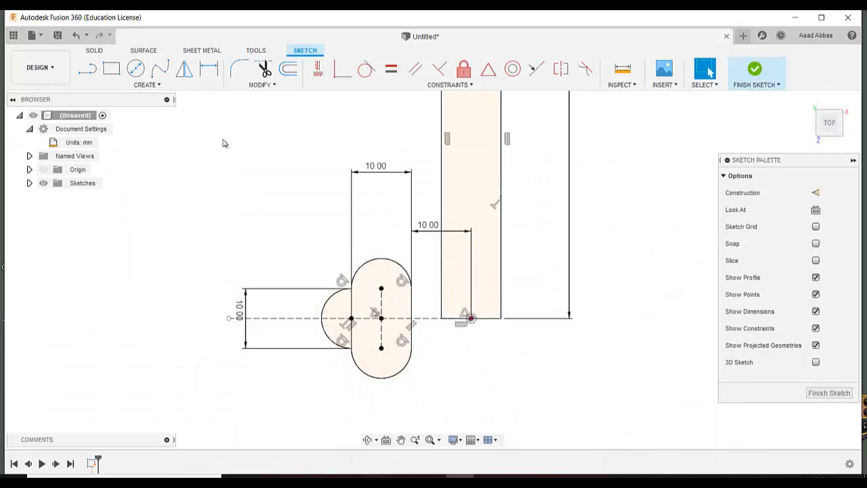
pyautogui.click(163, 87)
pyautogui.click(129, 267)
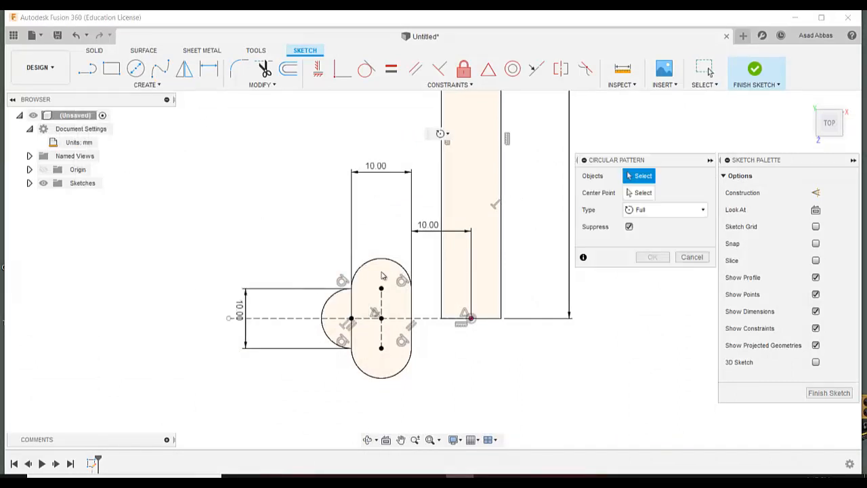
pyautogui.click(411, 297)
pyautogui.click(394, 260)
pyautogui.click(350, 304)
pyautogui.click(325, 303)
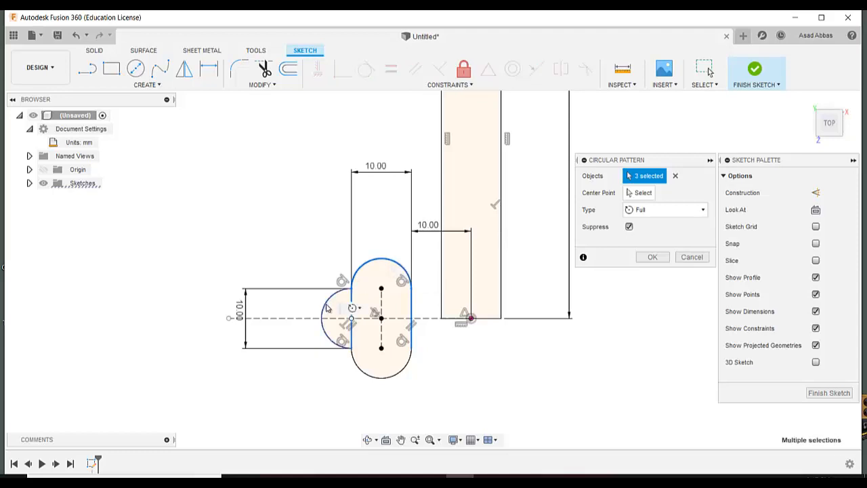
pyautogui.click(367, 373)
pyautogui.click(641, 194)
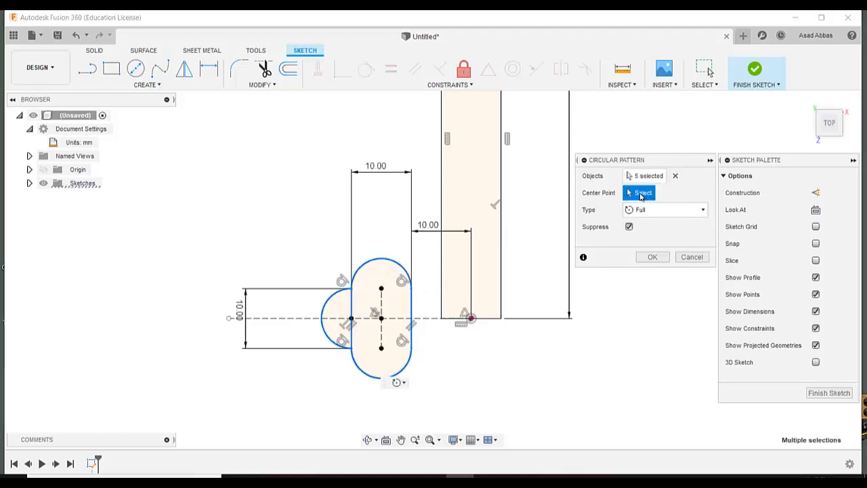
pyautogui.click(471, 318)
pyautogui.scroll(-2, 597, 313)
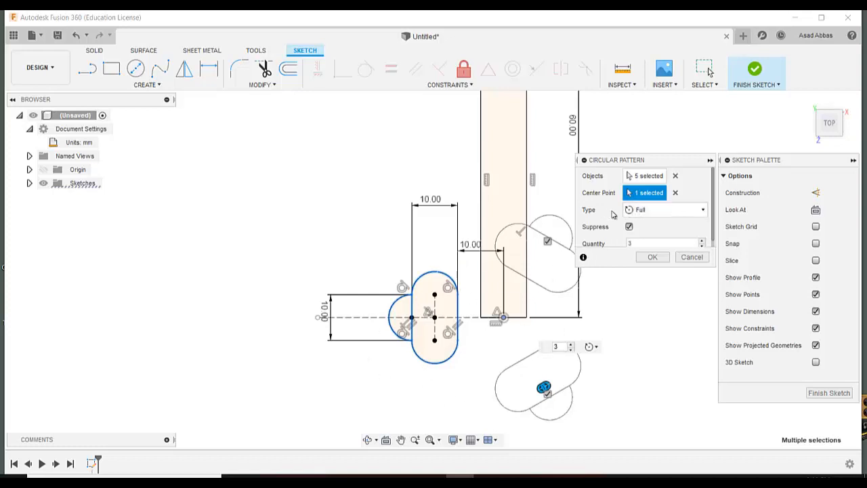
# Try the circular pattern with type Angle and a 270-degree total angle, and undo the resulting pattern.
pyautogui.click(648, 214)
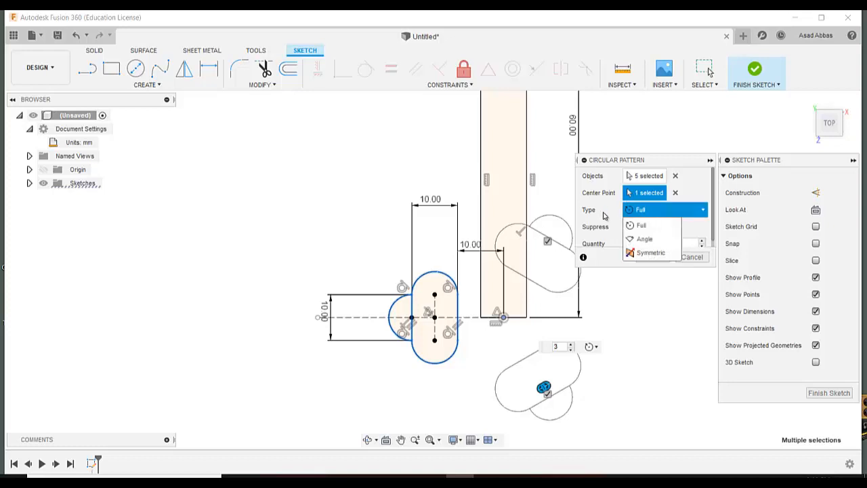
pyautogui.click(651, 226)
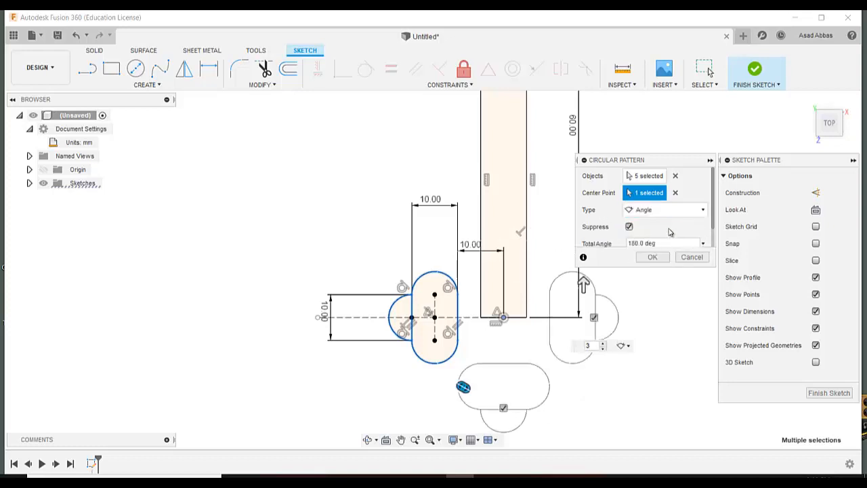
pyautogui.scroll(-2, 647, 224)
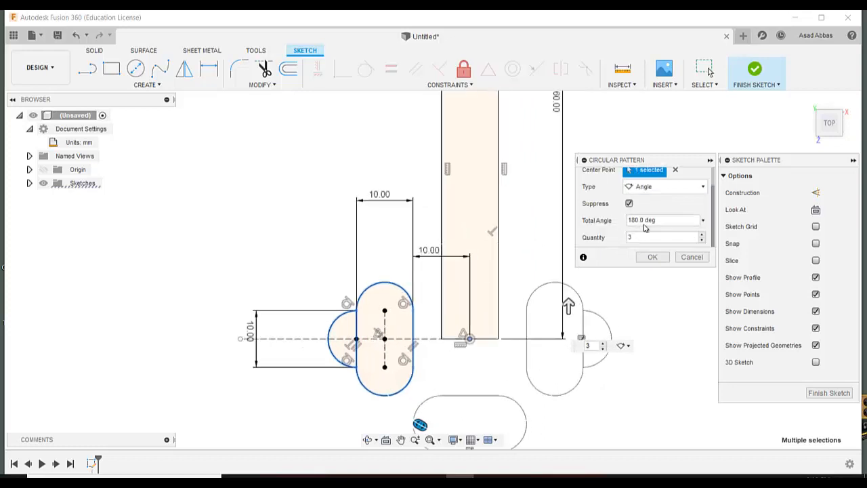
pyautogui.scroll(2, 561, 272)
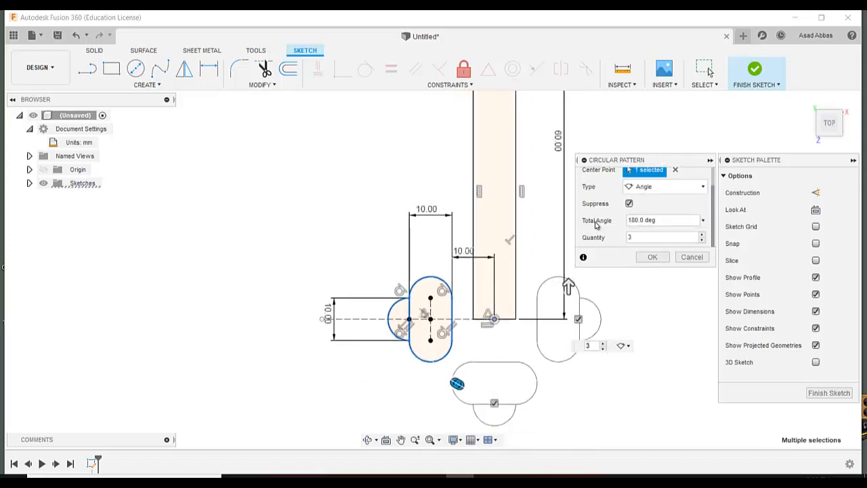
pyautogui.tripleClick(675, 226)
pyautogui.write('270')
pyautogui.press('Return')
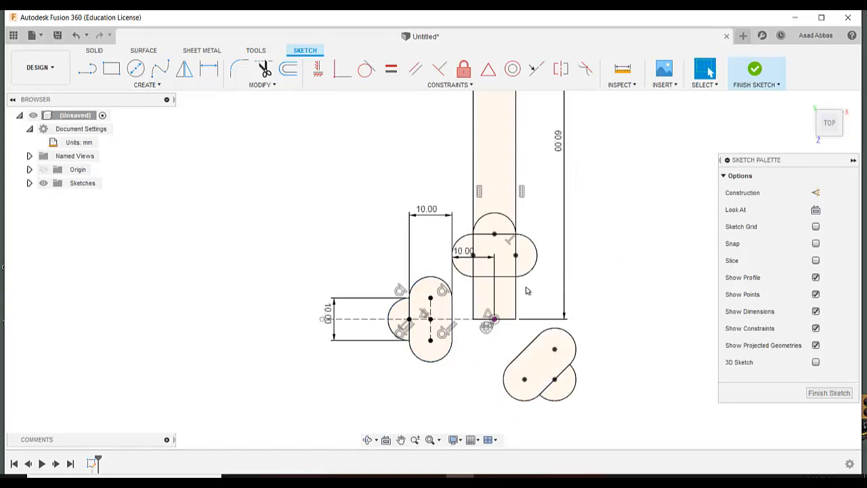
pyautogui.click(76, 34)
# Set up a circular pattern of the entire slot and arc about the origin with type Angle.
pyautogui.click(134, 86)
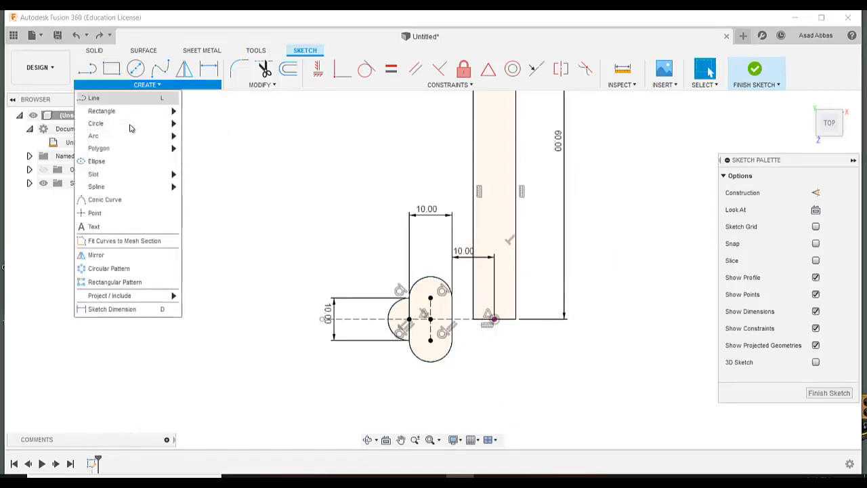
pyautogui.click(108, 268)
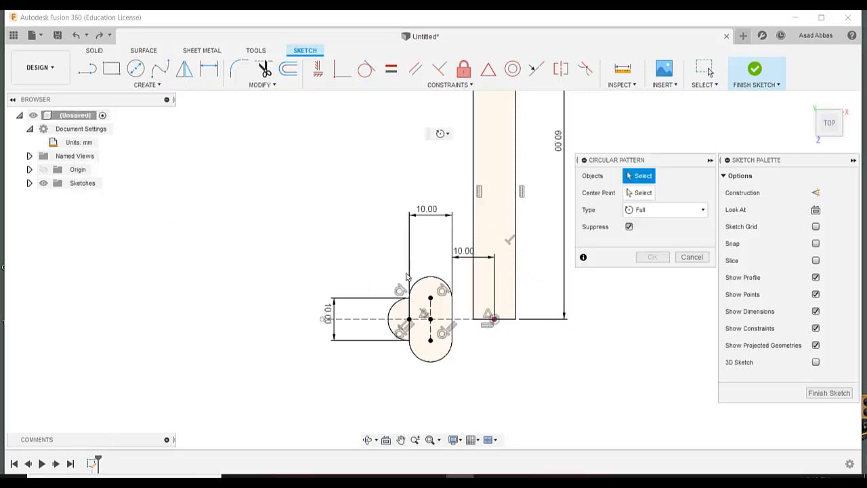
pyautogui.moveTo(317, 264)
pyautogui.mouseDown()
pyautogui.moveTo(401, 321)
pyautogui.moveTo(482, 395)
pyautogui.mouseUp()
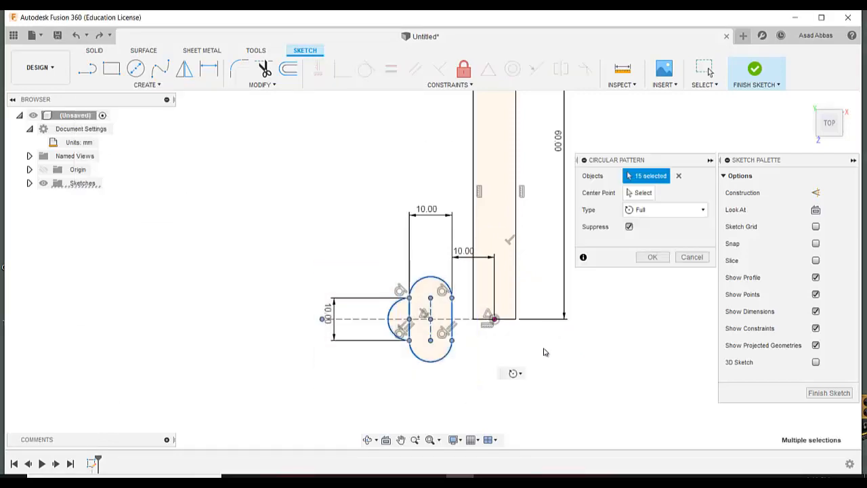
pyautogui.click(651, 196)
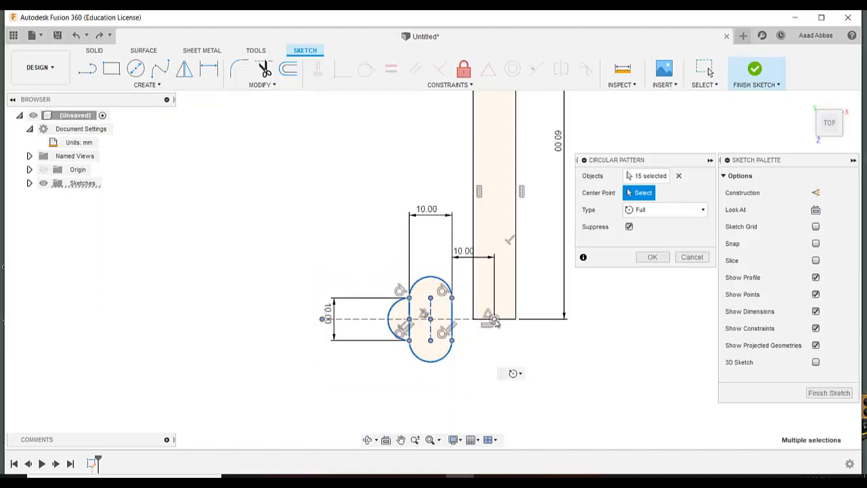
pyautogui.click(493, 318)
pyautogui.click(629, 209)
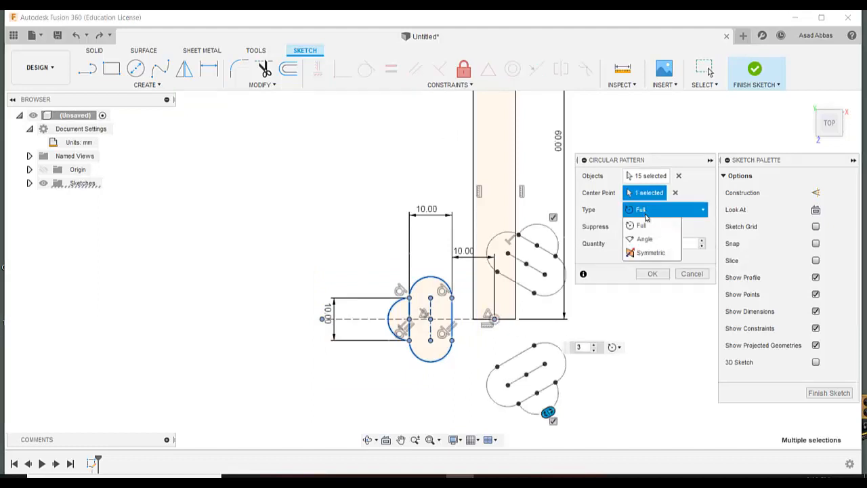
pyautogui.click(640, 239)
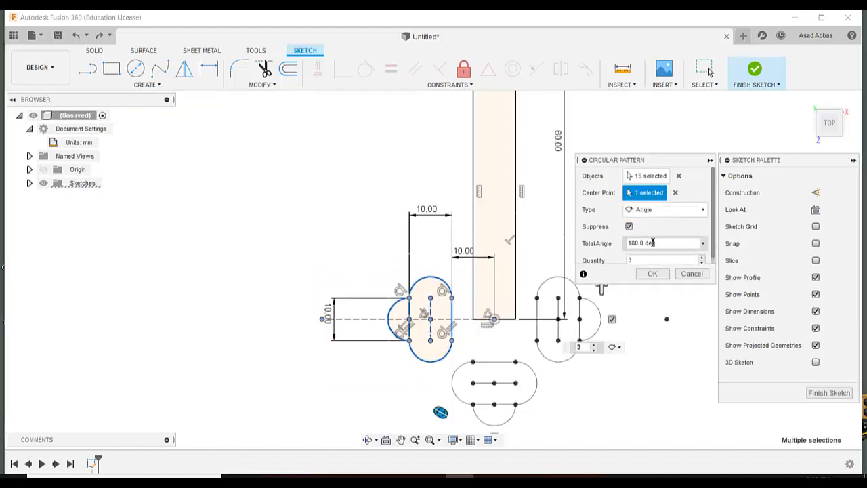
# Replace the pattern's objects with the slot's four edges and the arc, and create three instances over a total angle of 180 degrees.
pyautogui.click(678, 175)
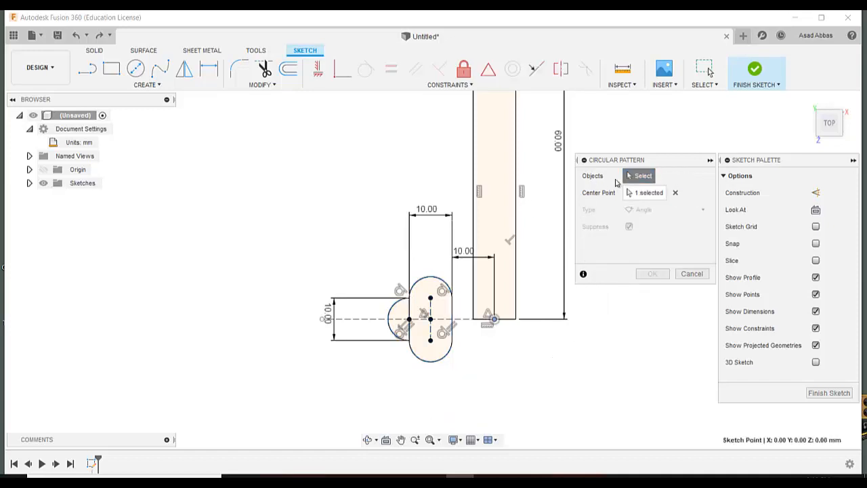
pyautogui.click(452, 312)
pyautogui.click(440, 278)
pyautogui.click(409, 310)
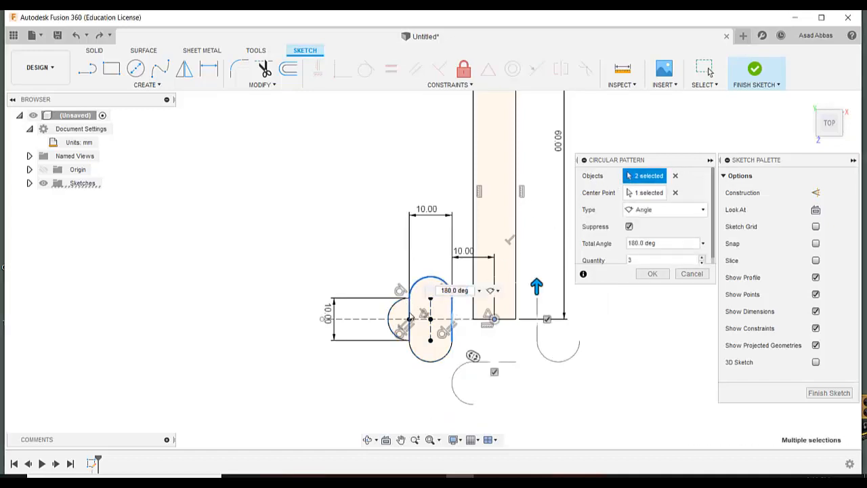
pyautogui.click(393, 305)
pyautogui.click(430, 361)
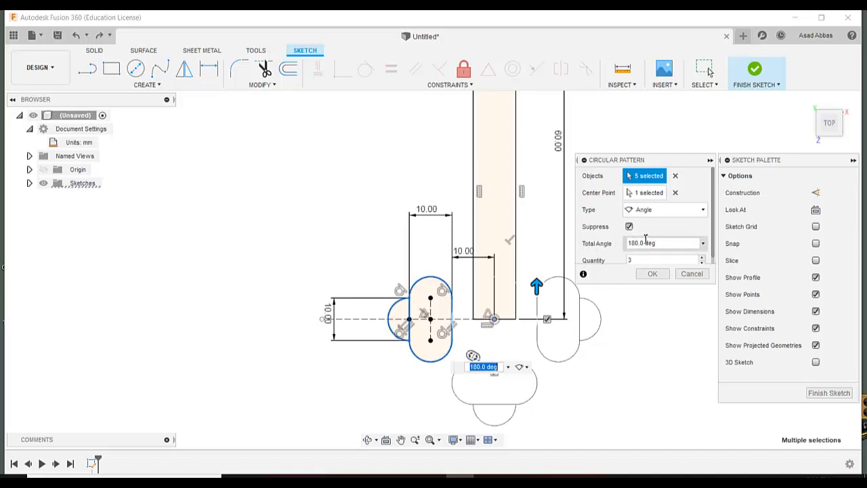
pyautogui.click(653, 274)
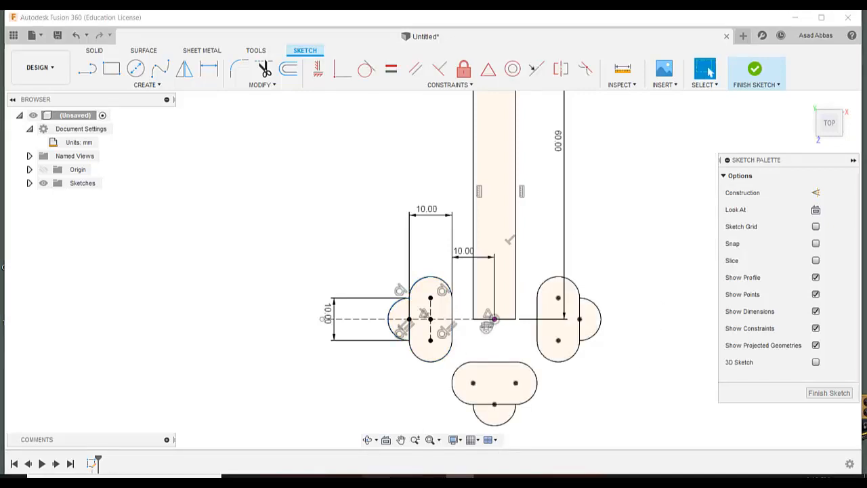
# Check the handle in the quiz PDF and draw two horizontal lines joining the facing side edges of the left and right slots.
pyautogui.click(393, 476)
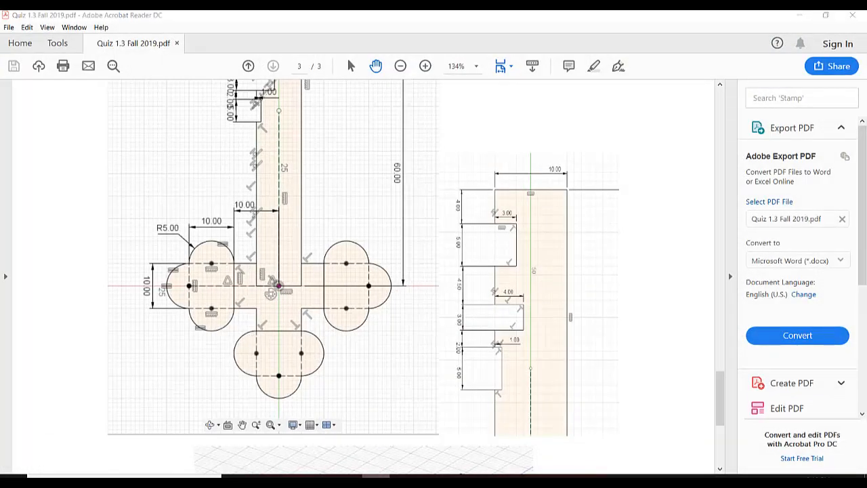
pyautogui.click(377, 476)
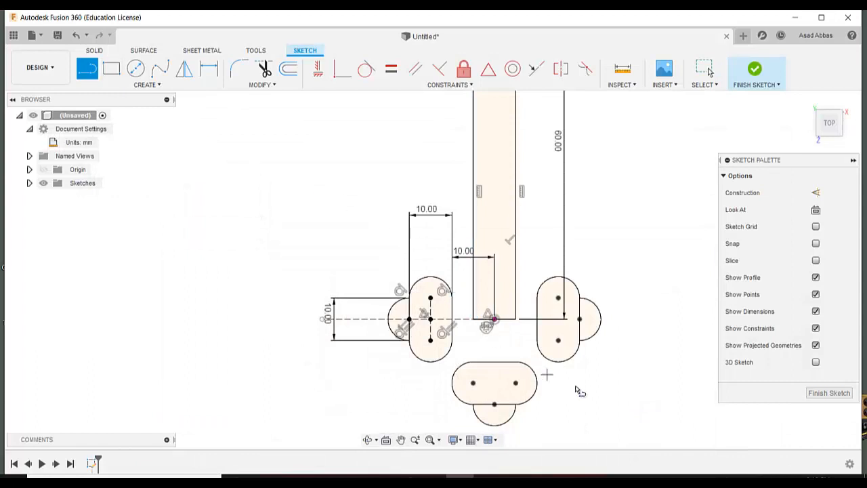
pyautogui.scroll(3, 577, 388)
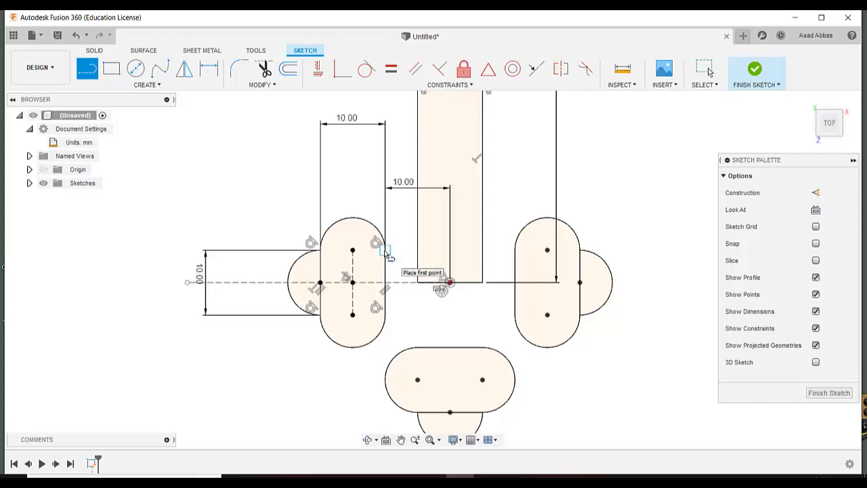
pyautogui.click(384, 248)
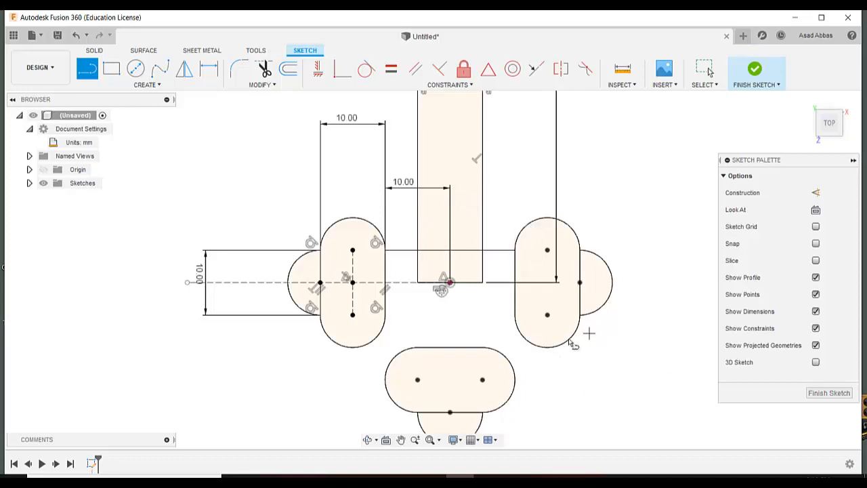
pyautogui.click(385, 314)
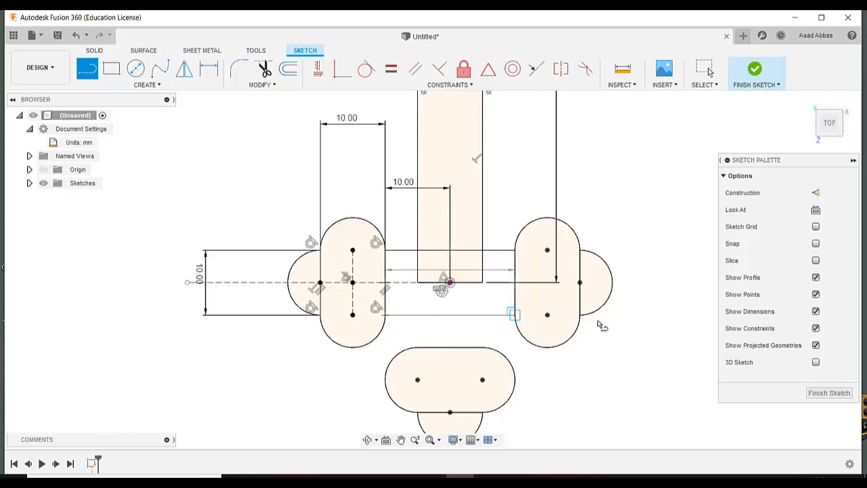
# Draw two vertical lines up from the ends of the lower slot's top edge, crossing the lower horizontal connecting line.
pyautogui.click(482, 347)
pyautogui.click(482, 297)
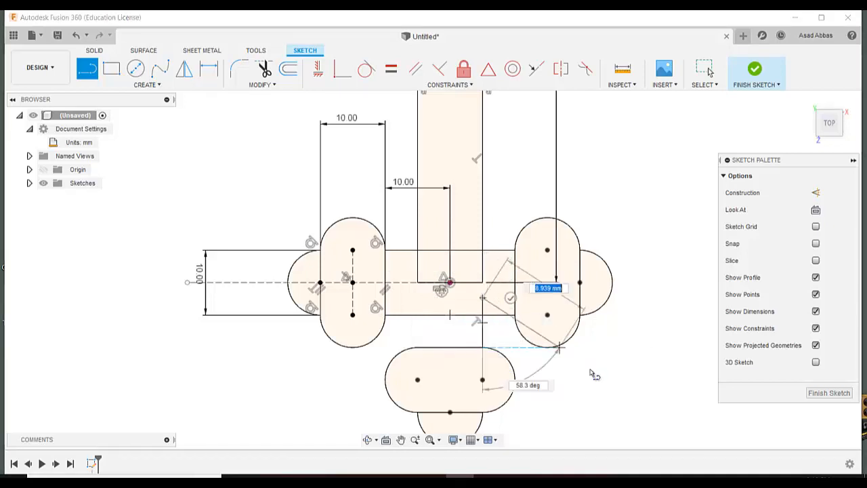
pyautogui.click(510, 299)
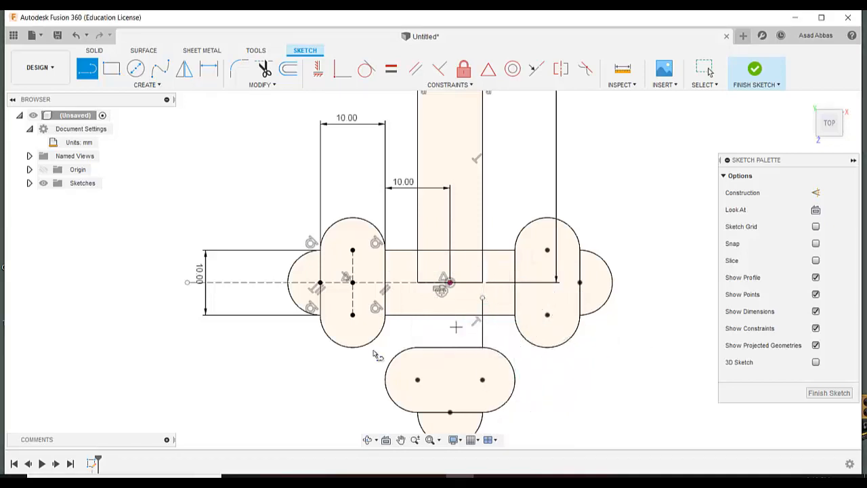
pyautogui.click(417, 347)
pyautogui.click(417, 298)
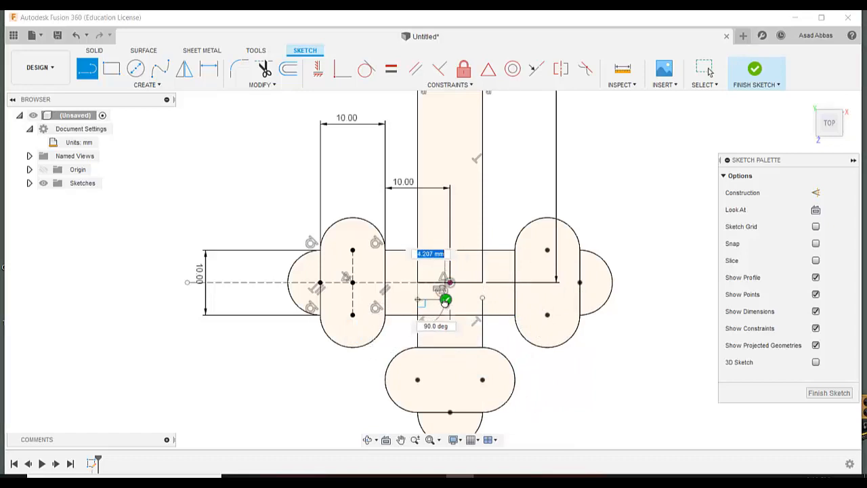
pyautogui.click(445, 296)
pyautogui.click(711, 72)
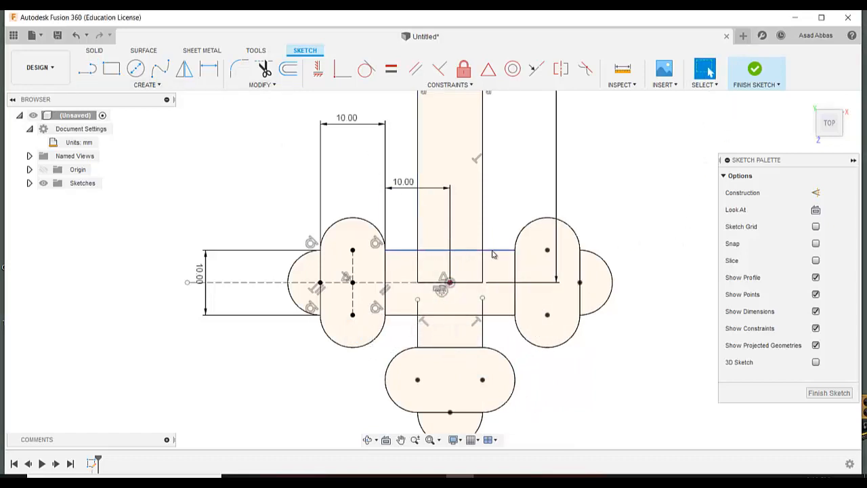
# Trim the middle sections of both horizontal connecting lines and the ends of the vertical lines protruding above the lower one.
pyautogui.click(261, 87)
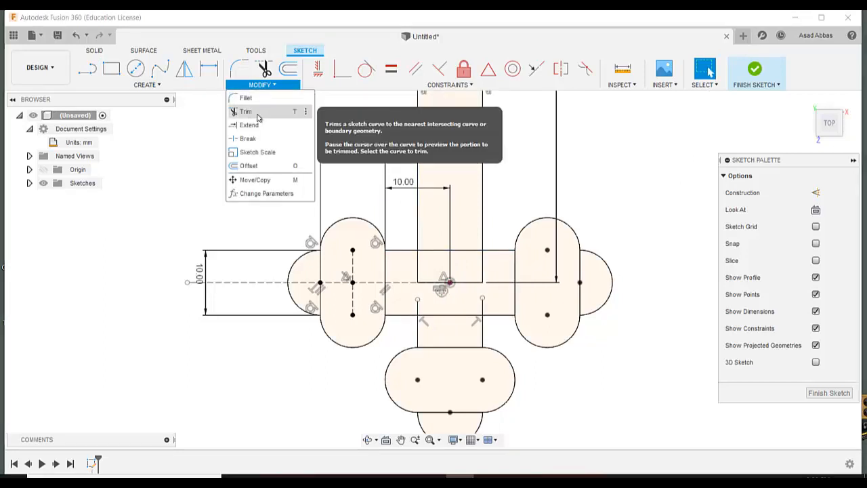
pyautogui.click(245, 112)
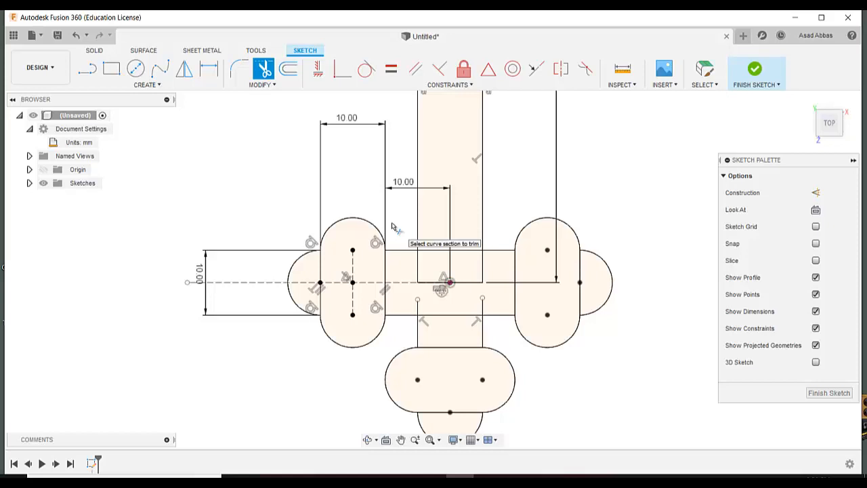
pyautogui.click(439, 250)
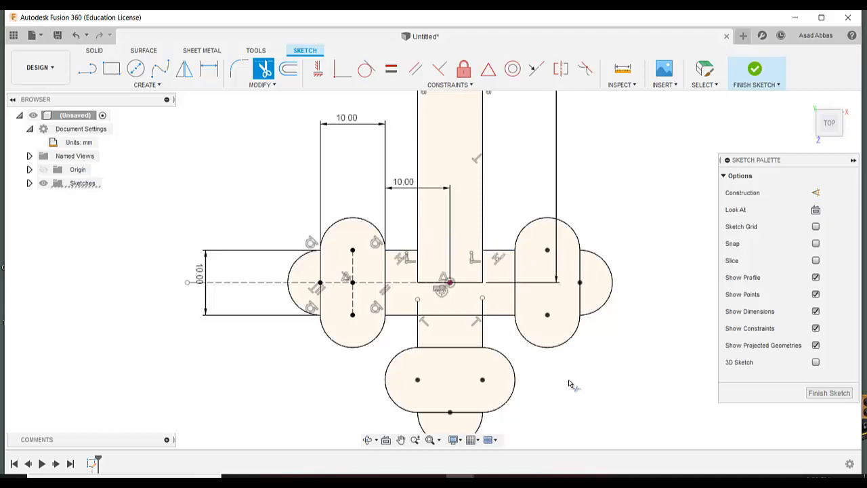
pyautogui.click(445, 316)
pyautogui.scroll(3, 471, 327)
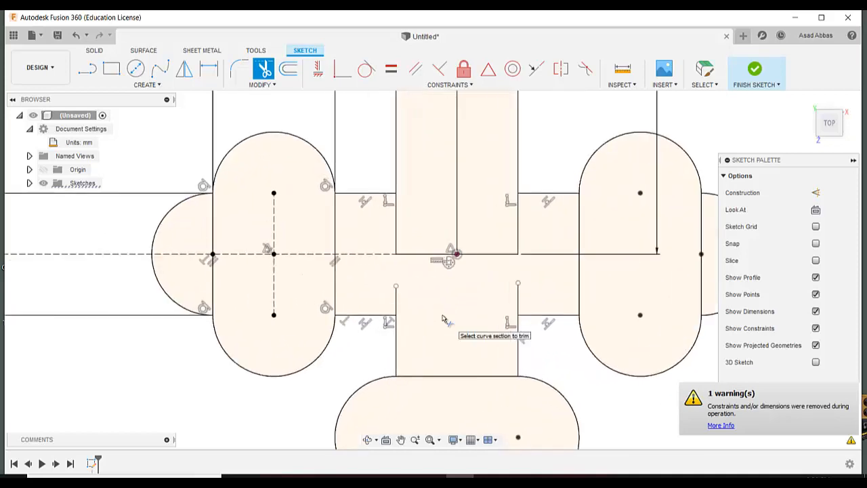
pyautogui.click(397, 301)
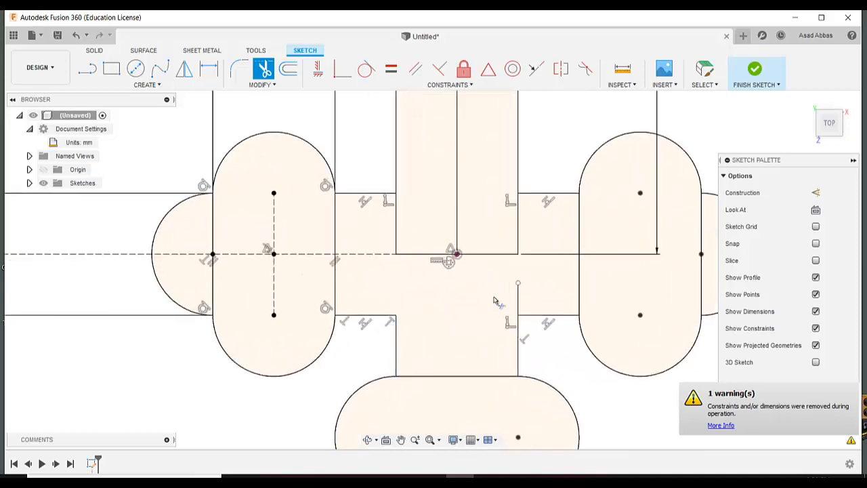
pyautogui.click(519, 300)
pyautogui.click(516, 301)
pyautogui.scroll(-4, 461, 339)
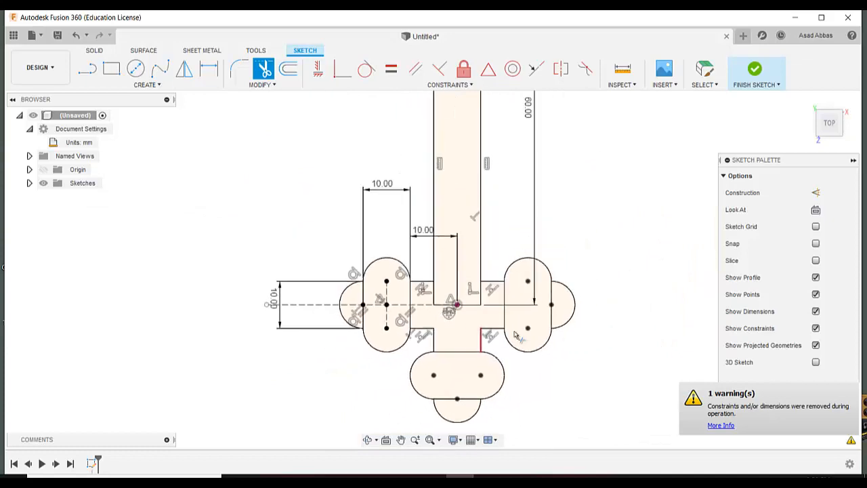
pyautogui.scroll(-2, 562, 348)
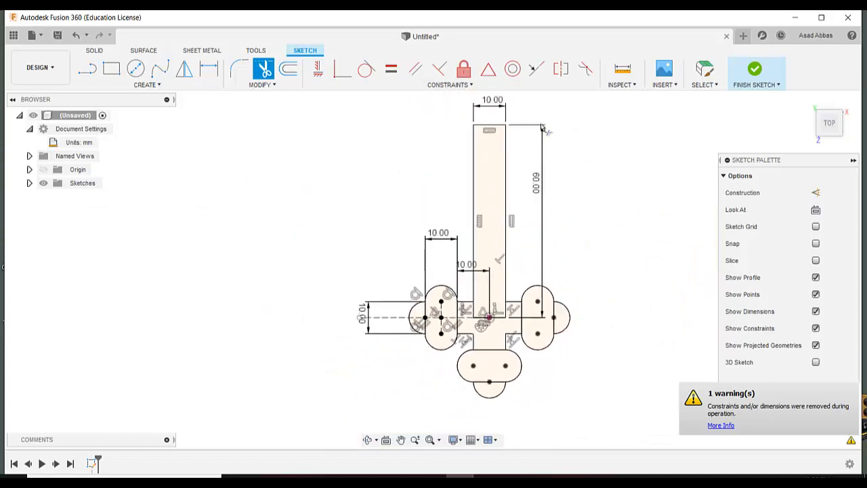
pyautogui.scroll(3, 542, 125)
# Following the quiz PDF, sketch three notch rectangles from the shaft's upper left edge, the lower two about 6.8 × 5.9 mm and 5.9 × 5.1 mm.
pyautogui.hotkey('alt', 'Tab')
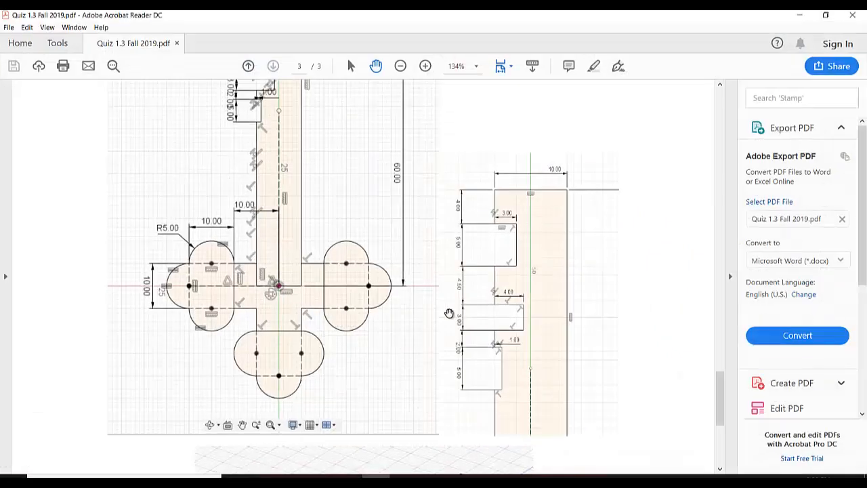
pyautogui.scroll(3, 291, 217)
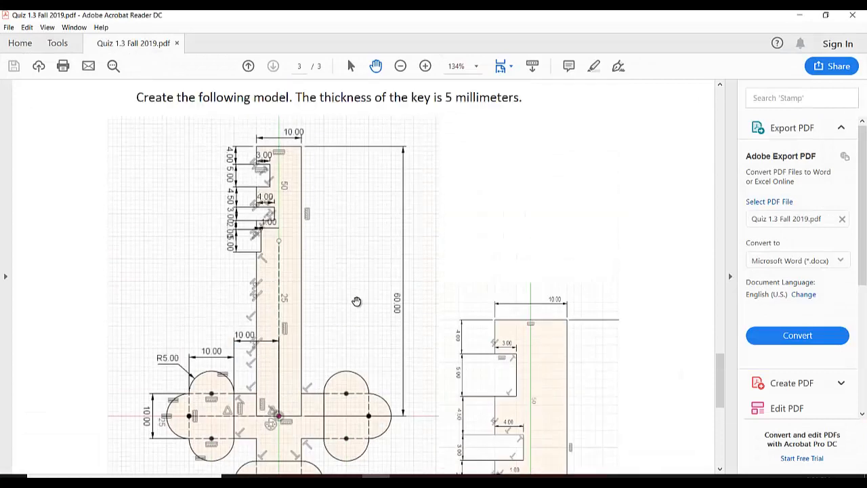
pyautogui.scroll(-3, 357, 300)
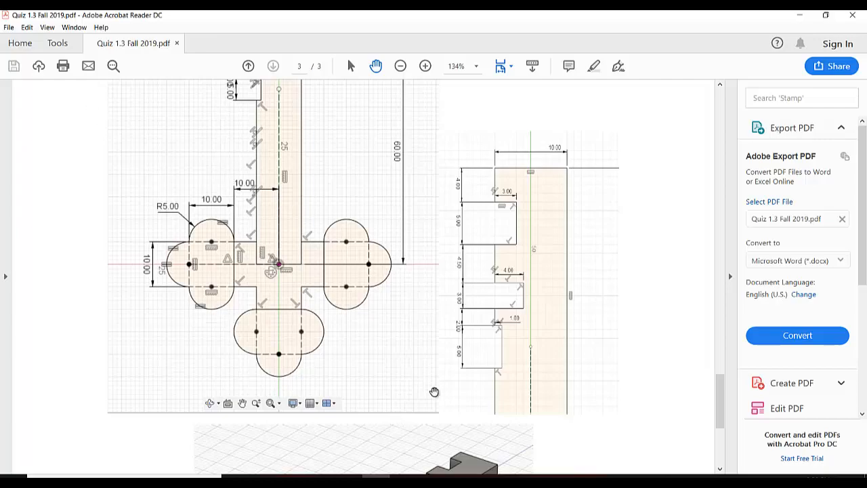
pyautogui.hotkey('alt', 'Tab')
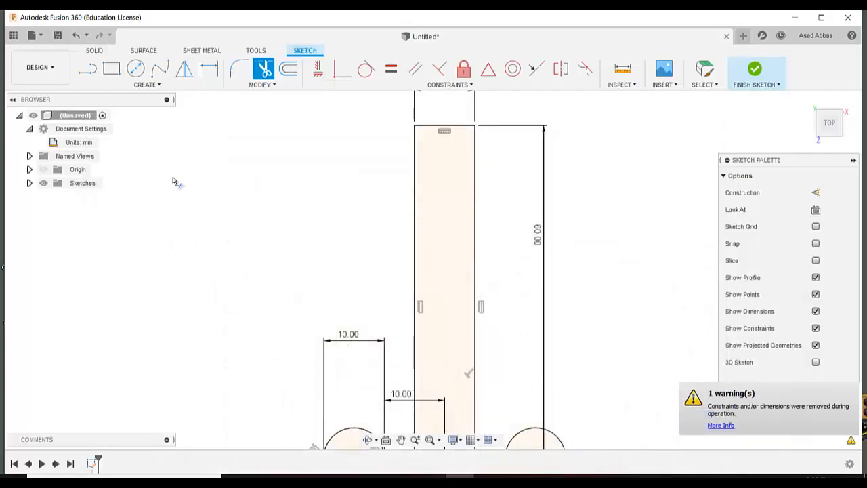
pyautogui.click(113, 69)
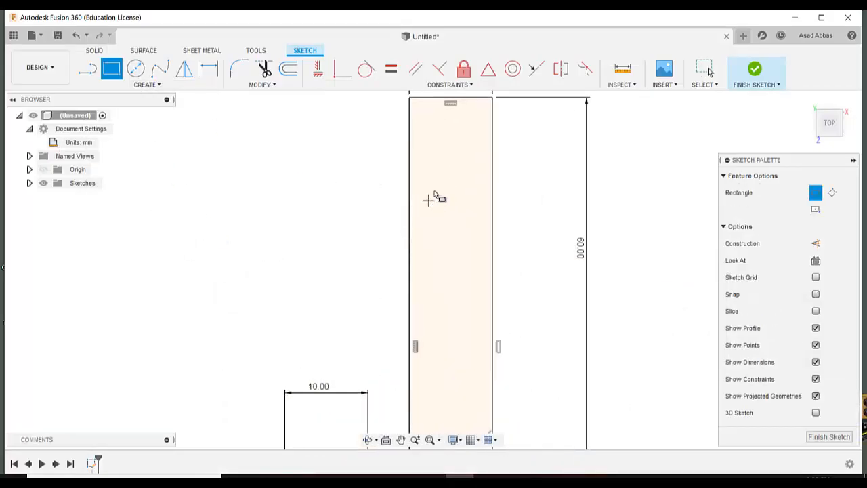
pyautogui.scroll(2, 429, 197)
pyautogui.click(409, 123)
pyautogui.click(457, 173)
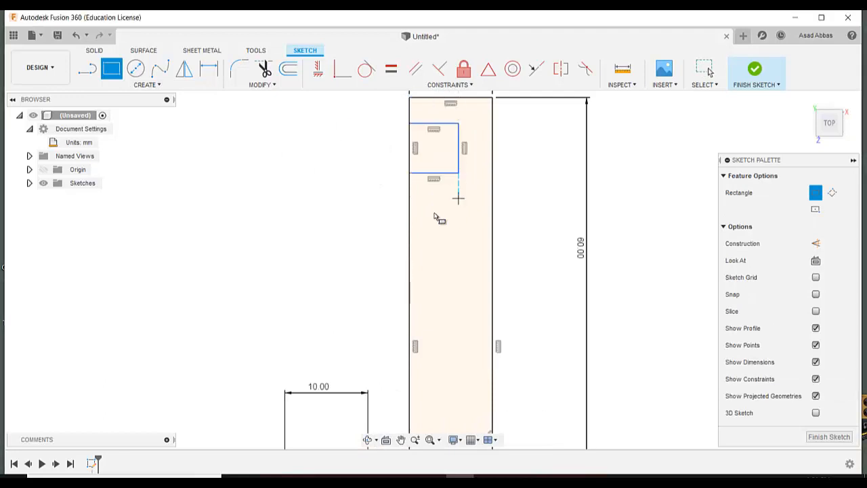
pyautogui.click(409, 214)
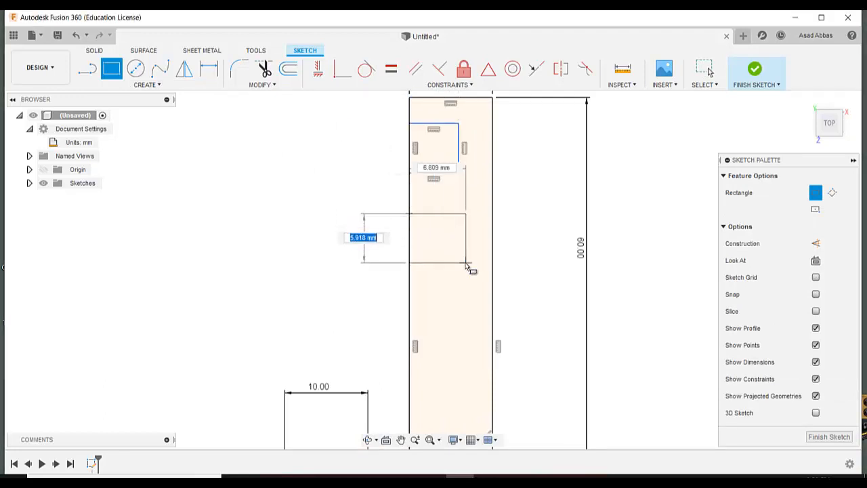
pyautogui.click(465, 263)
pyautogui.click(409, 304)
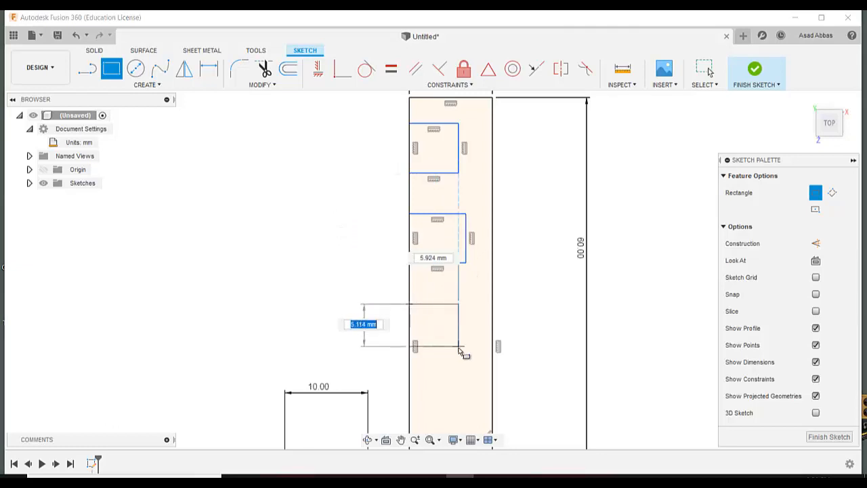
pyautogui.click(458, 346)
# Dimension the distance from the shaft's top edge to the upper notch's top edge as 4 mm.
pyautogui.click(200, 86)
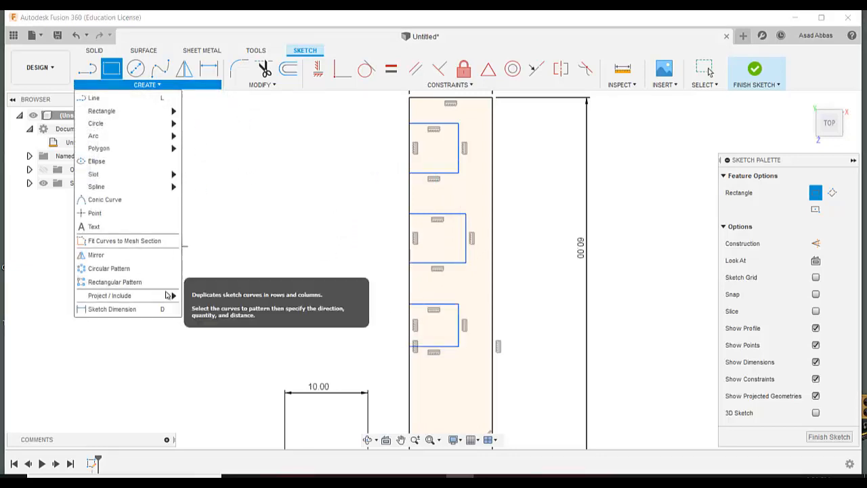
pyautogui.click(136, 309)
pyautogui.scroll(-2, 290, 252)
pyautogui.scroll(3, 375, 115)
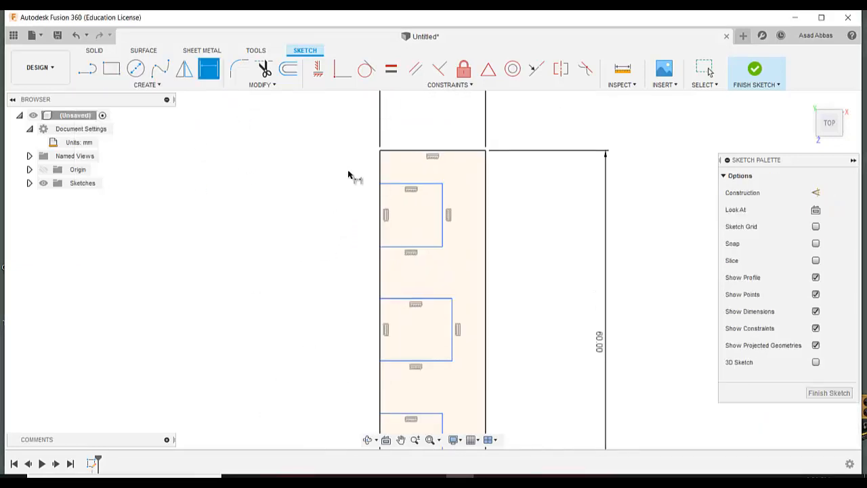
pyautogui.click(380, 184)
pyautogui.click(379, 151)
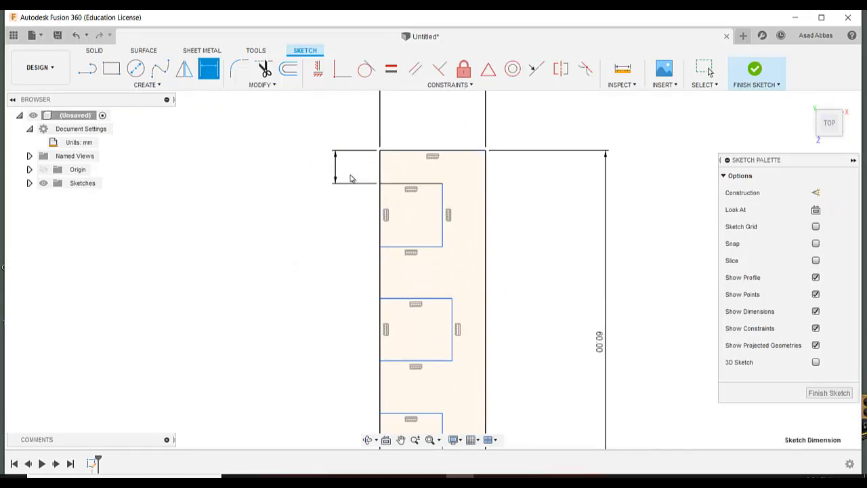
pyautogui.click(349, 175)
pyautogui.write('4')
pyautogui.press('Return')
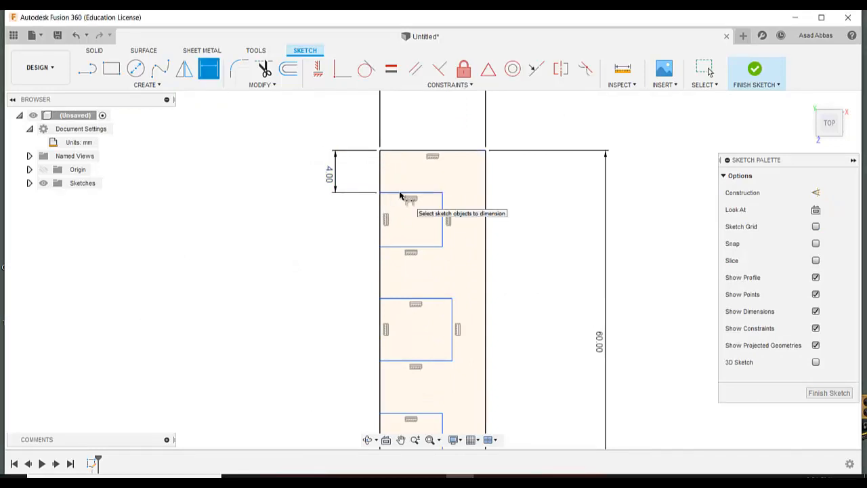
# Dimension the upper notch's height along the shaft as 5 mm.
pyautogui.click(401, 193)
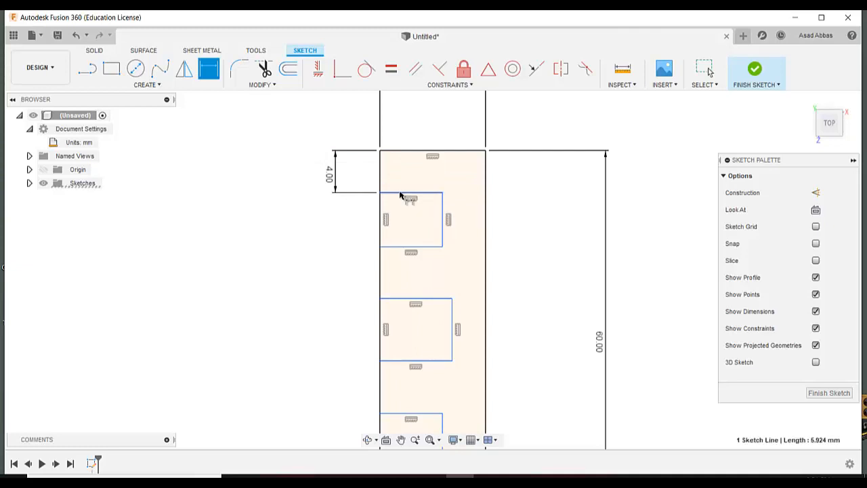
pyautogui.click(399, 246)
pyautogui.click(342, 224)
pyautogui.write('5')
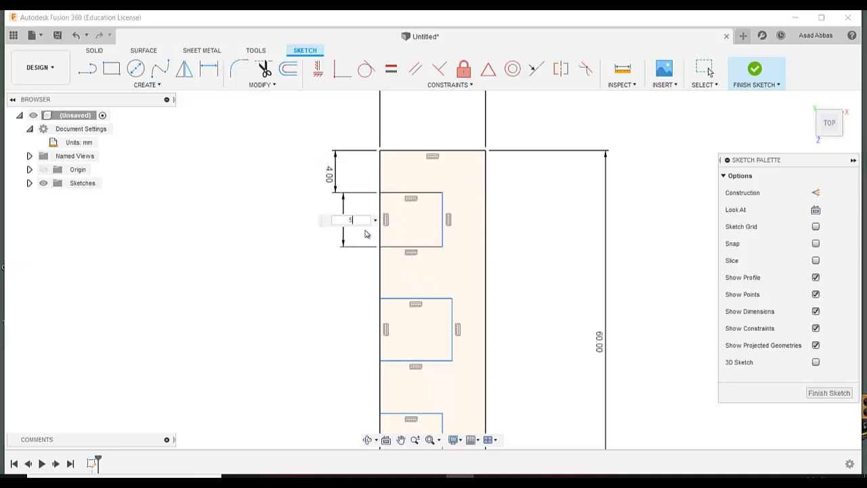
pyautogui.press('Return')
# Set the gap between the upper notch's bottom edge and the middle notch's top edge to 4 mm.
pyautogui.scroll(-2, 355, 284)
pyautogui.scroll(1, 398, 262)
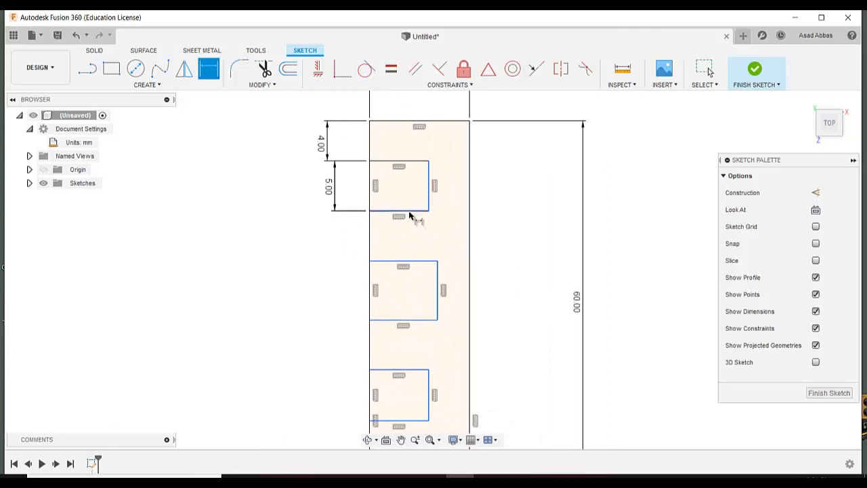
pyautogui.click(409, 212)
pyautogui.click(400, 260)
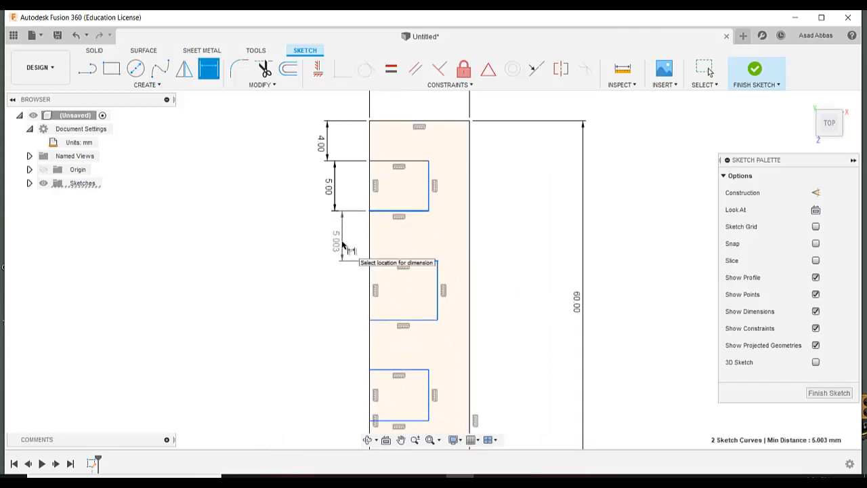
pyautogui.click(341, 243)
pyautogui.write('4')
pyautogui.press('Return')
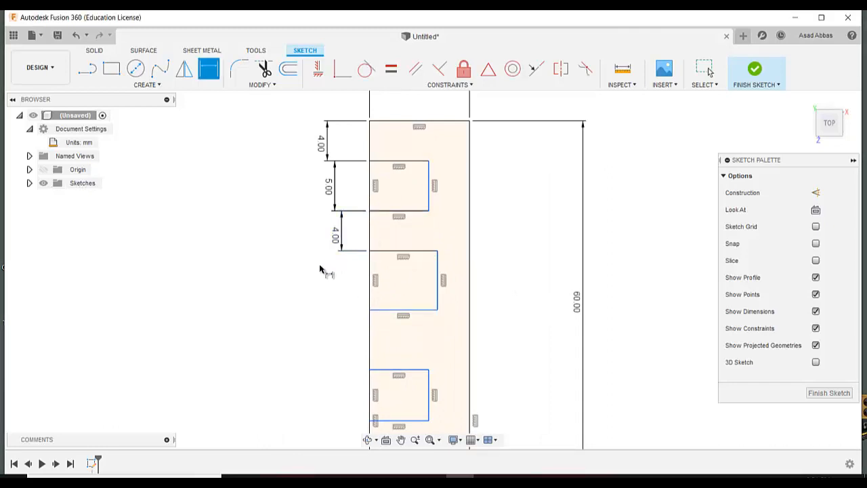
# Dimension the middle notch's height along the shaft as 3 mm.
pyautogui.scroll(-2, 318, 274)
pyautogui.scroll(2, 316, 284)
pyautogui.click(401, 216)
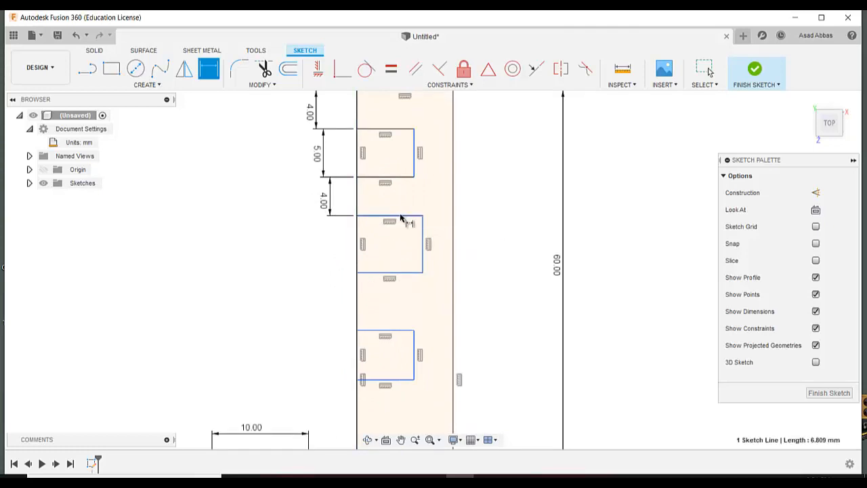
pyautogui.click(410, 272)
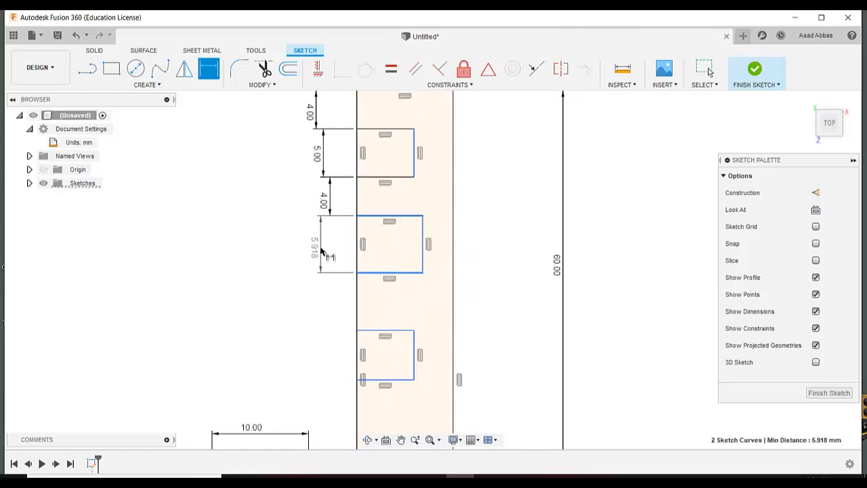
pyautogui.click(322, 252)
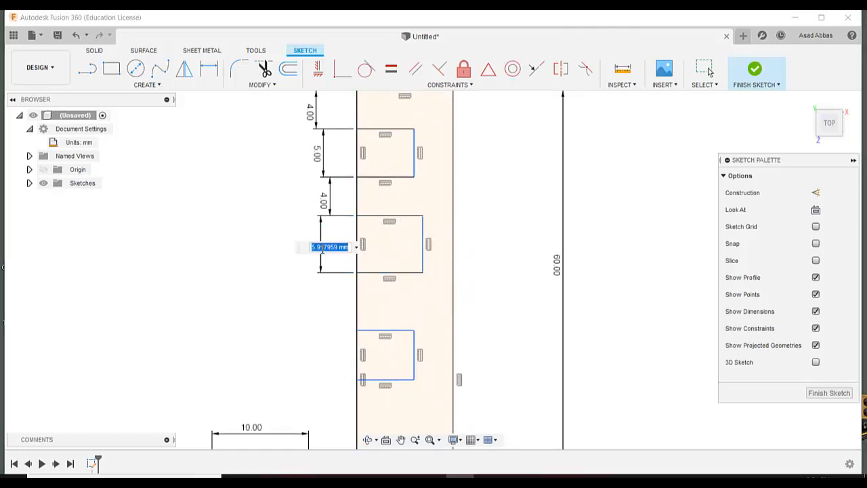
pyautogui.write('3')
pyautogui.press('Return')
# Set the gap between the middle notch's bottom edge and the lowest notch's top edge to 2 mm.
pyautogui.click(396, 248)
pyautogui.click(386, 331)
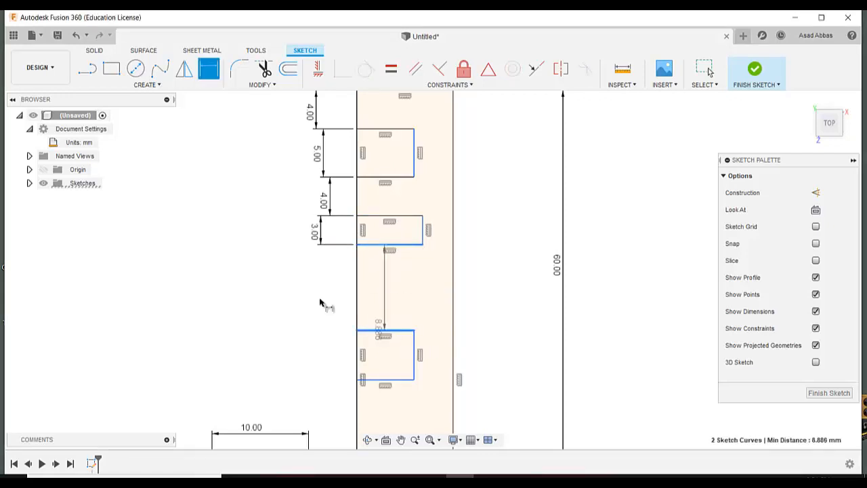
pyautogui.click(317, 296)
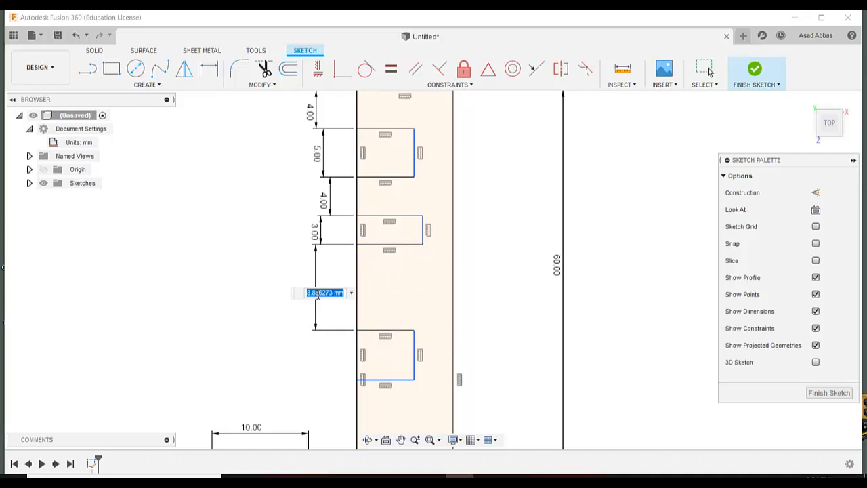
pyautogui.write('2')
pyautogui.press('Return')
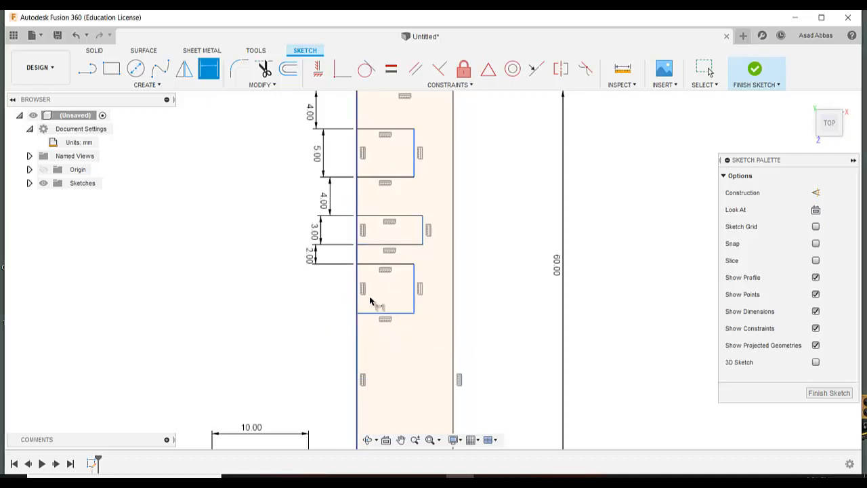
# Dimension the lowest notch's height along the shaft as 5 mm.
pyautogui.click(374, 264)
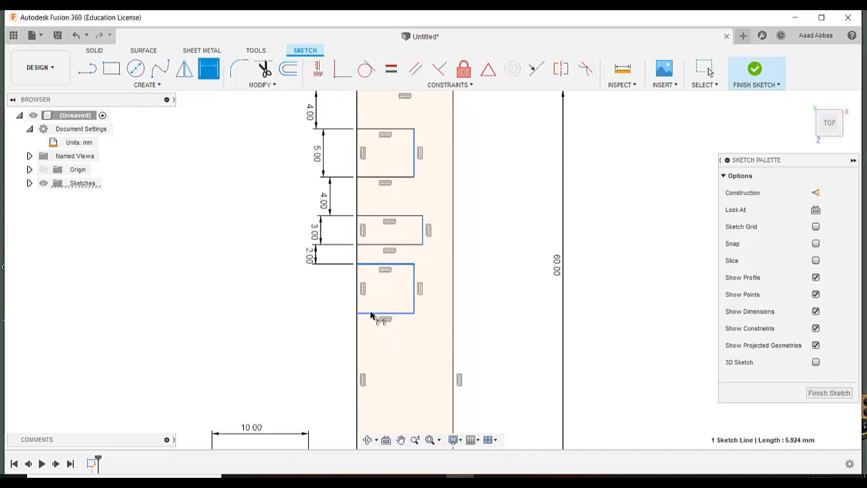
pyautogui.click(372, 312)
pyautogui.click(314, 304)
pyautogui.write('5')
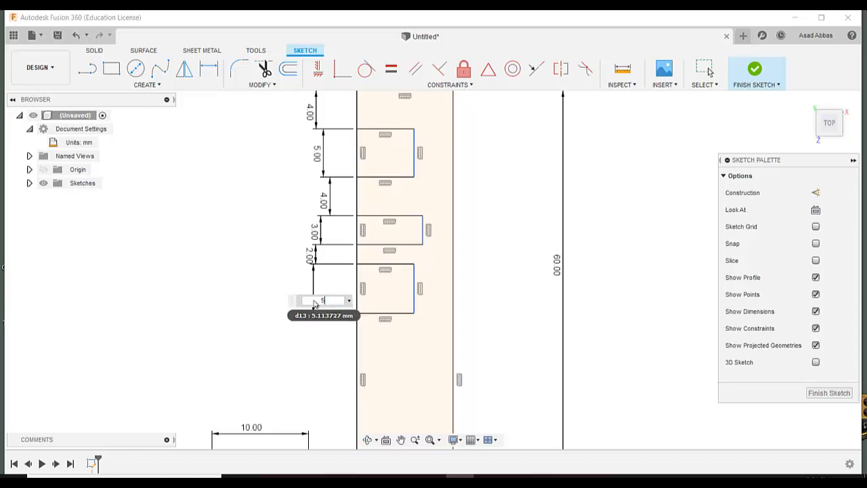
pyautogui.press('Return')
# Dimension the upper notch's depth into the shaft as 3 mm.
pyautogui.scroll(-3, 267, 269)
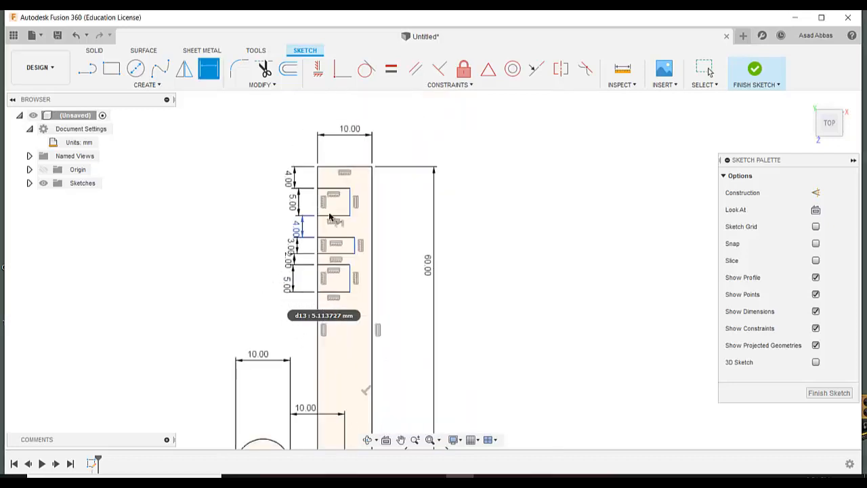
pyautogui.scroll(4, 355, 197)
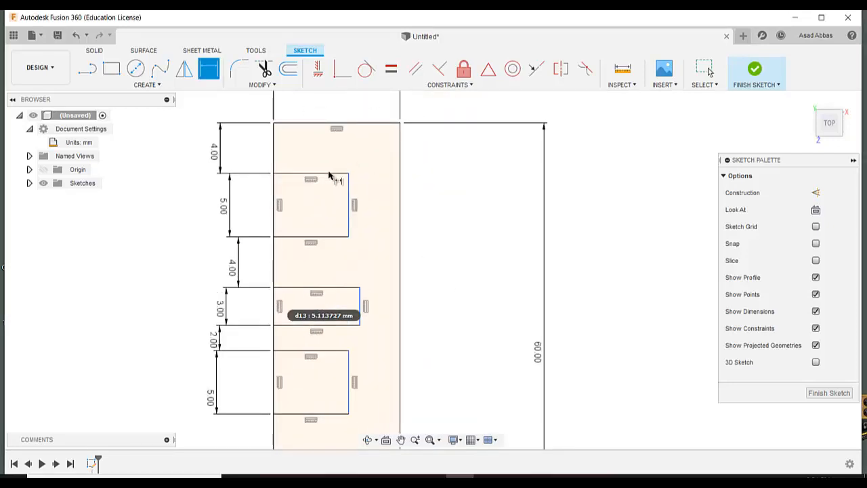
pyautogui.click(323, 173)
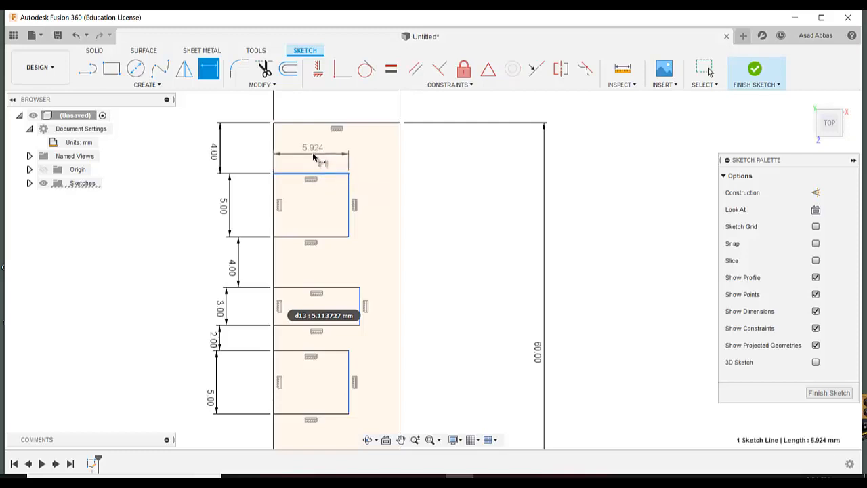
pyautogui.click(314, 156)
pyautogui.write('3')
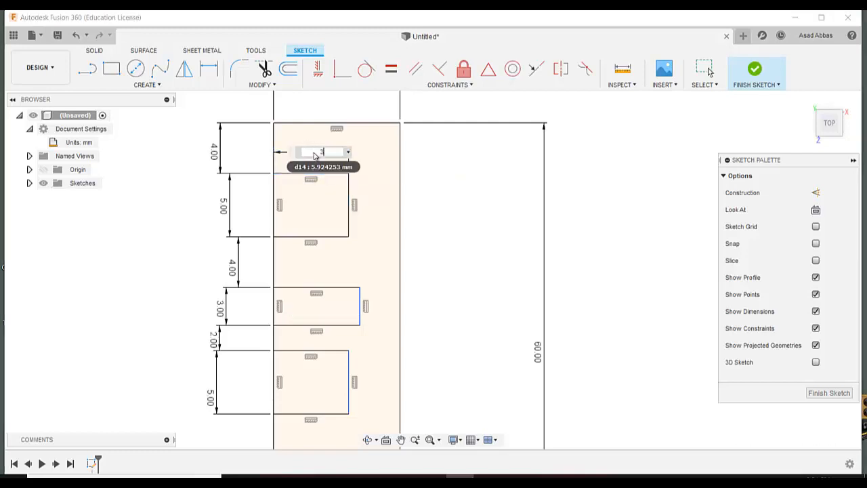
pyautogui.press('Return')
# Dimension the middle notch's depth into the shaft as 4 mm and the lowest notch's depth as 1 mm.
pyautogui.click(319, 288)
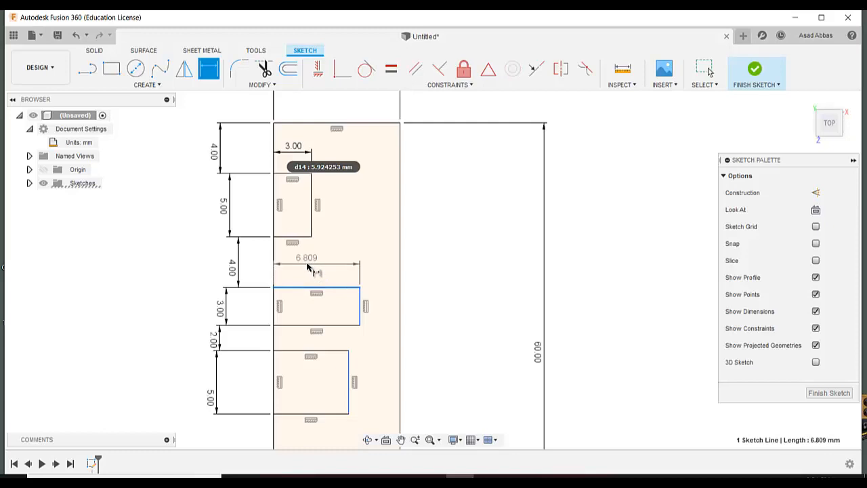
pyautogui.click(308, 265)
pyautogui.write('4')
pyautogui.press('Return')
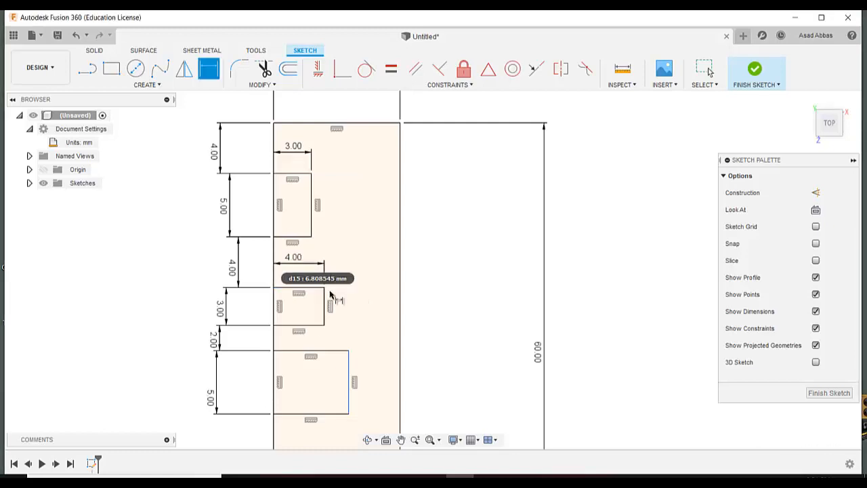
pyautogui.click(324, 350)
pyautogui.click(317, 342)
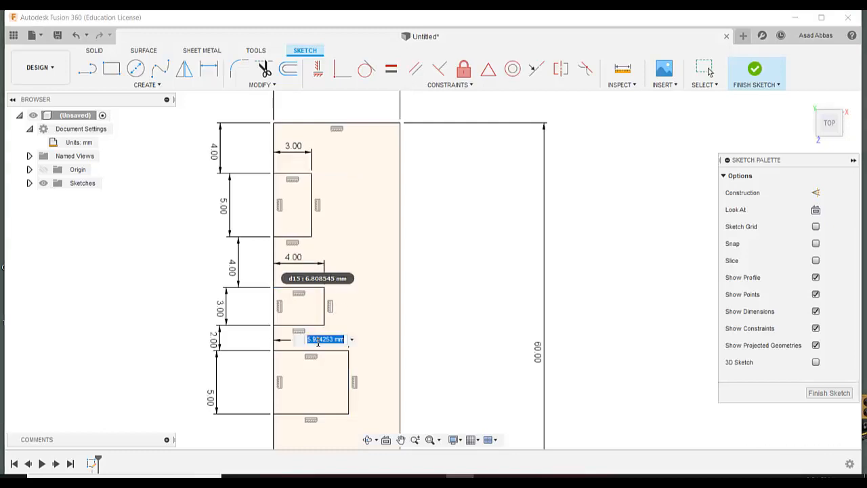
pyautogui.write('1')
pyautogui.press('Return')
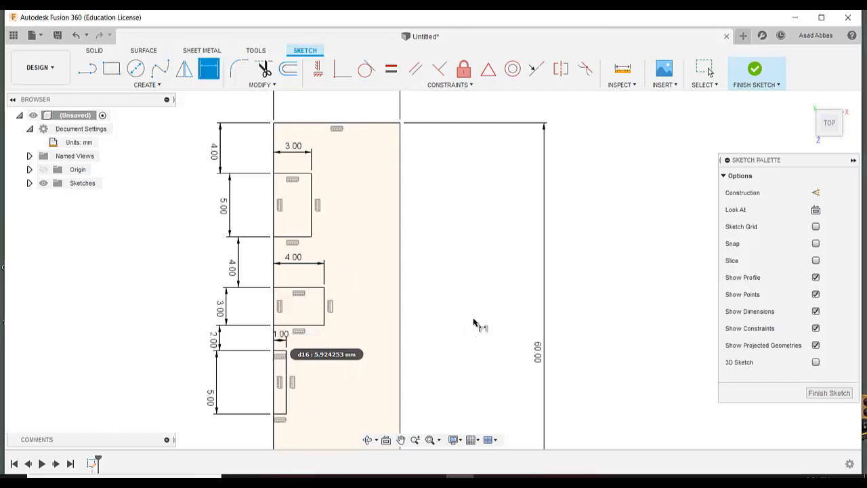
# Finish the key sketch.
pyautogui.scroll(-3, 474, 323)
pyautogui.scroll(2, 436, 311)
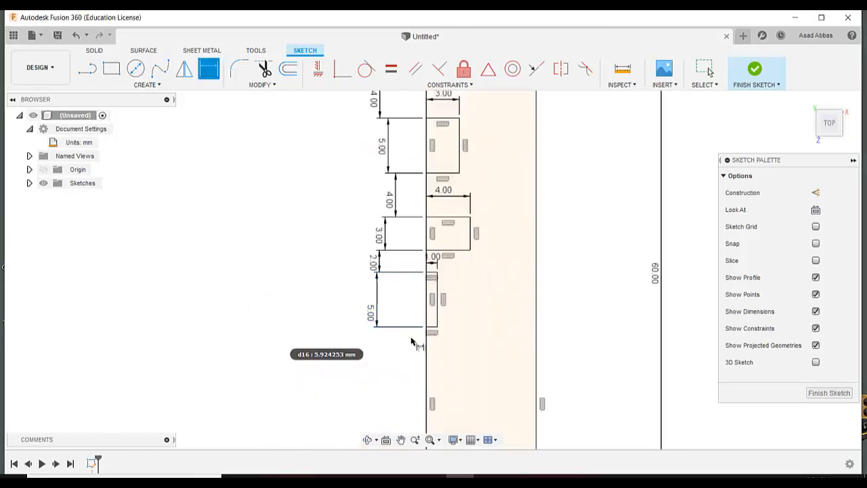
pyautogui.click(822, 394)
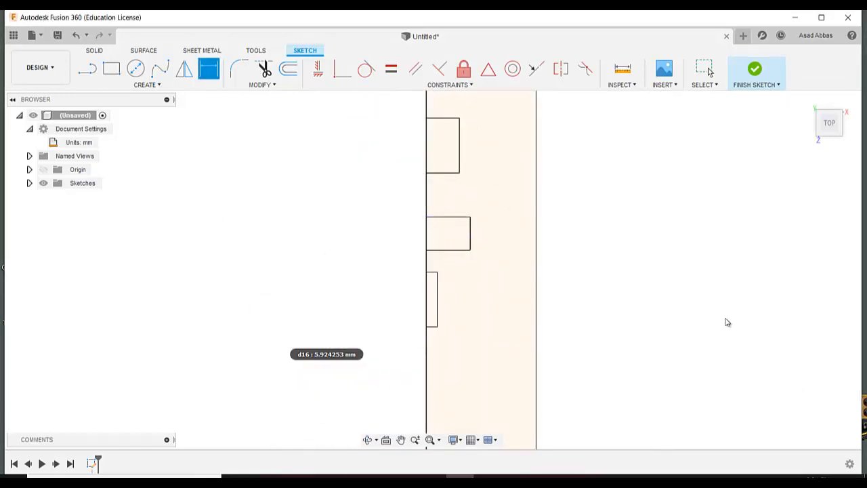
# Start an Extrude using the shaft, the handle's central connecting region and all areas of the three lobes as profiles.
pyautogui.click(807, 100)
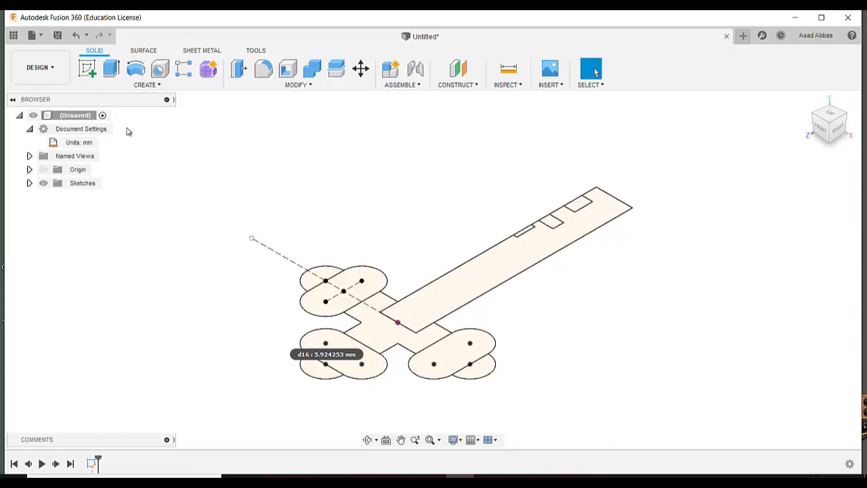
pyautogui.click(112, 69)
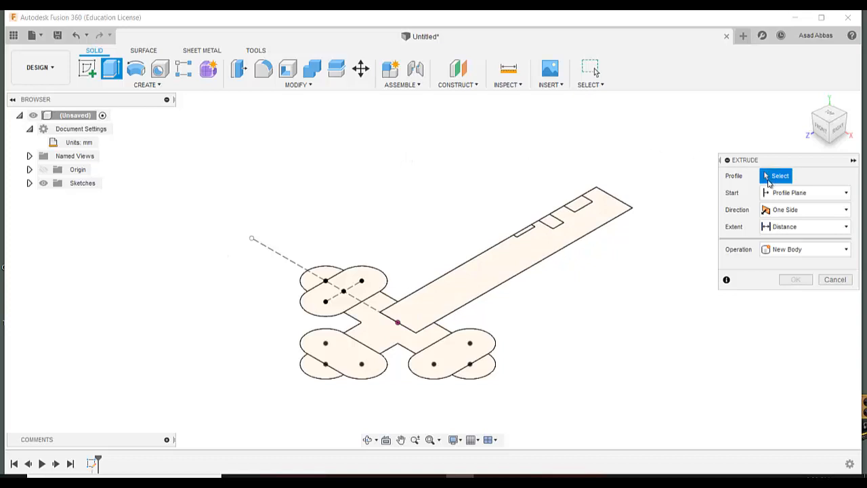
pyautogui.click(545, 249)
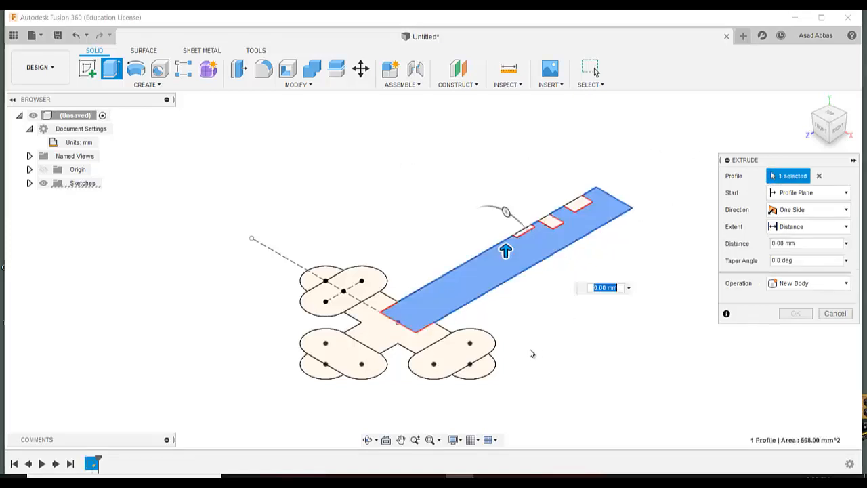
pyautogui.click(449, 354)
pyautogui.click(482, 371)
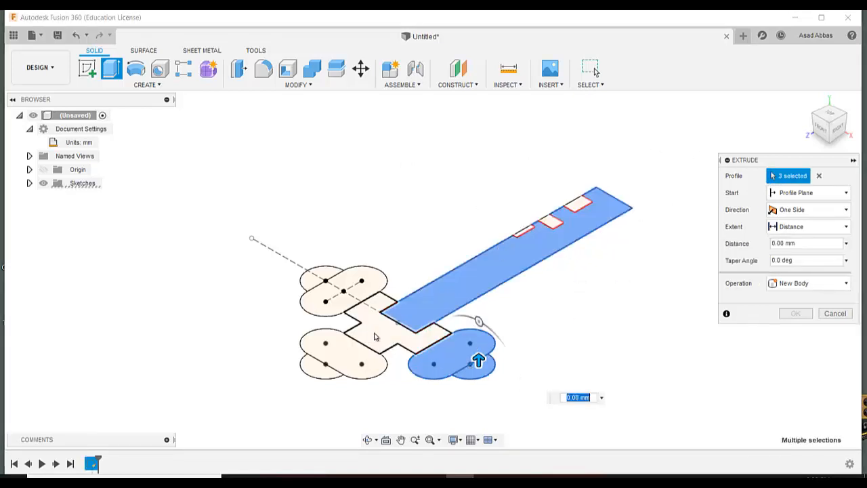
pyautogui.click(372, 326)
pyautogui.click(357, 298)
pyautogui.click(353, 362)
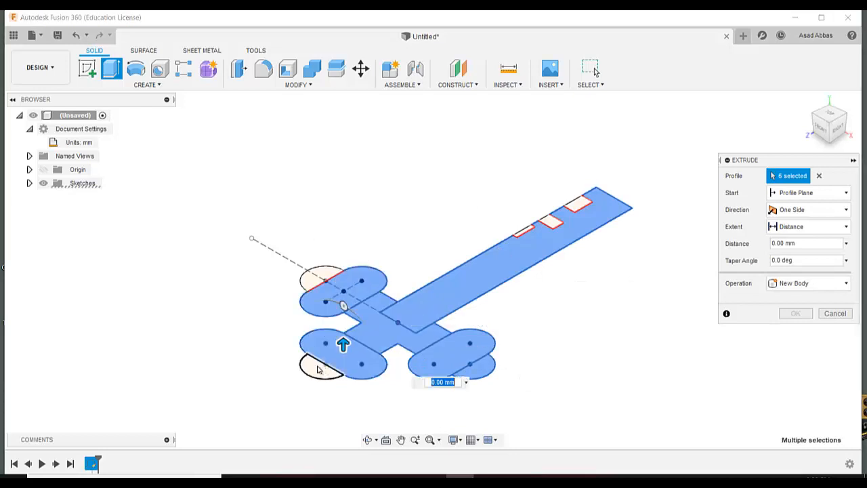
pyautogui.click(317, 352)
pyautogui.click(319, 277)
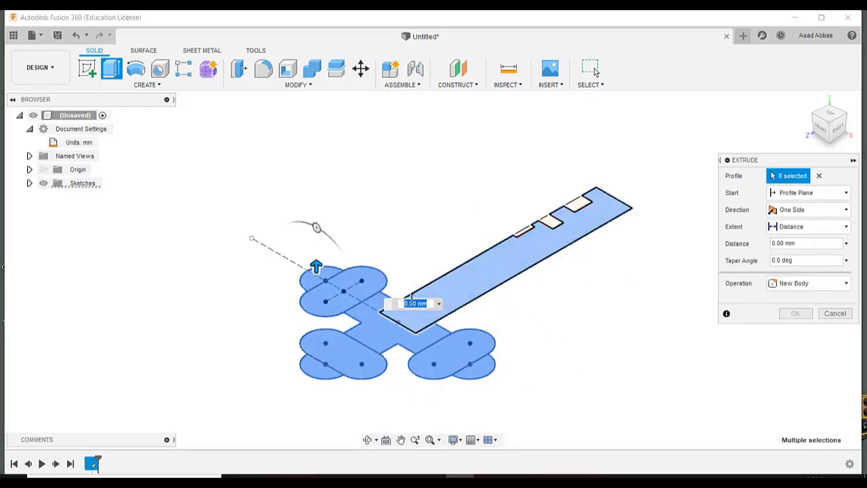
pyautogui.scroll(5, 608, 240)
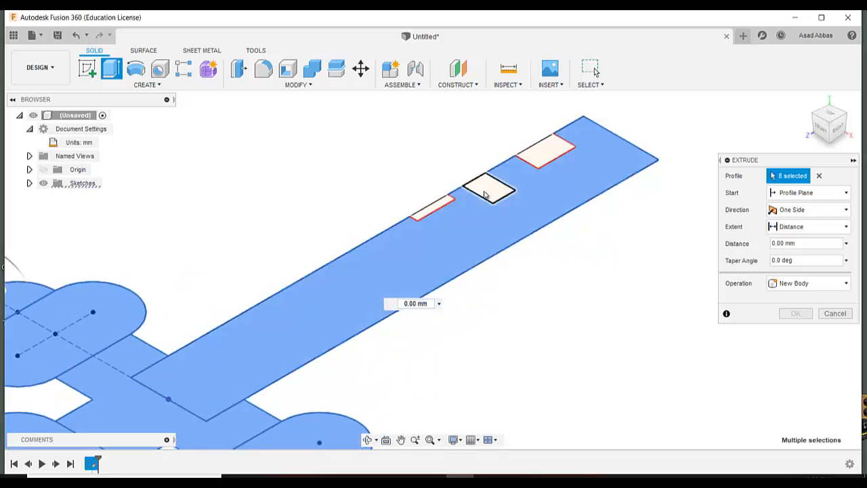
pyautogui.click(491, 189)
pyautogui.click(545, 150)
pyautogui.click(440, 209)
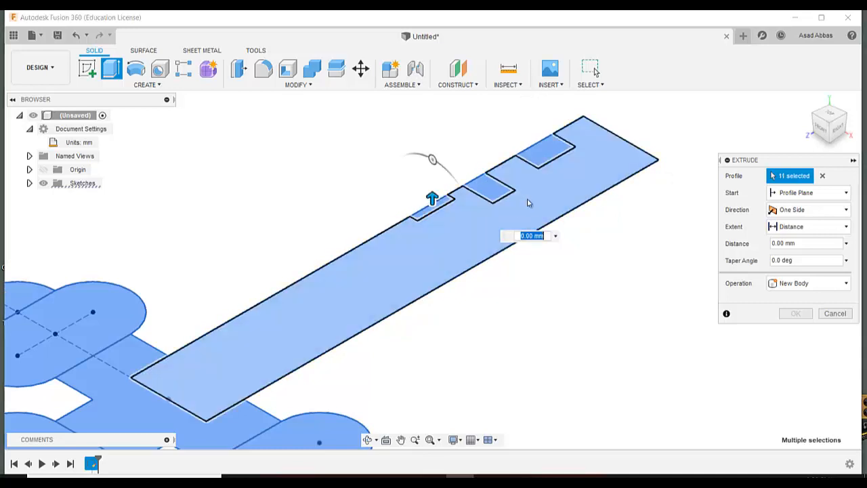
pyautogui.click(440, 207)
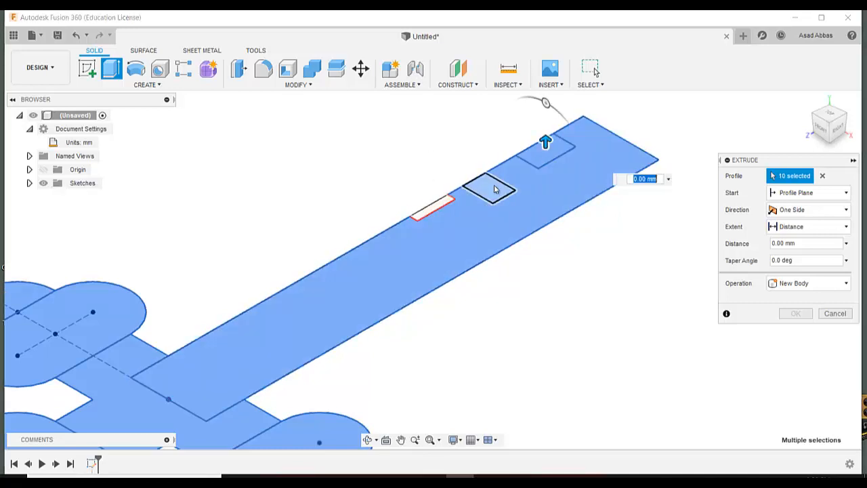
pyautogui.click(491, 188)
pyautogui.click(545, 150)
# Extrude the selected shaft and handle profiles 5 mm as a new body, leaving the three notch areas out.
pyautogui.scroll(-5, 607, 309)
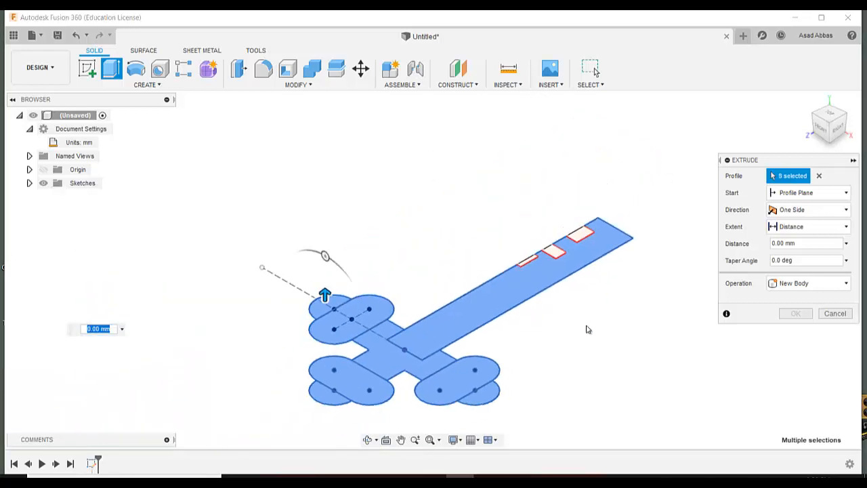
pyautogui.scroll(2, 586, 329)
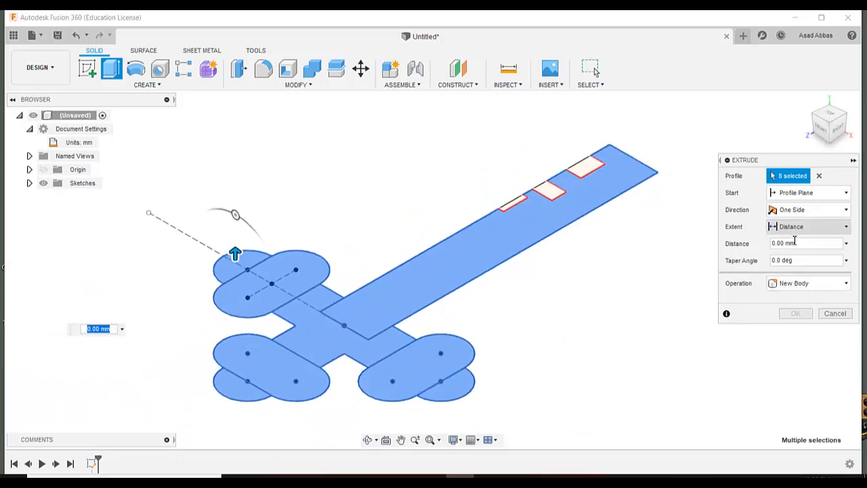
pyautogui.click(787, 243)
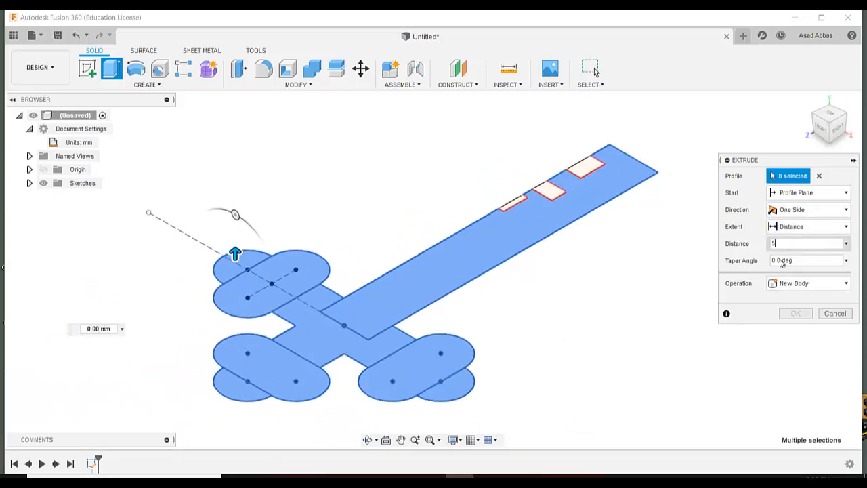
pyautogui.write('5')
pyautogui.click(801, 312)
pyautogui.scroll(-3, 625, 321)
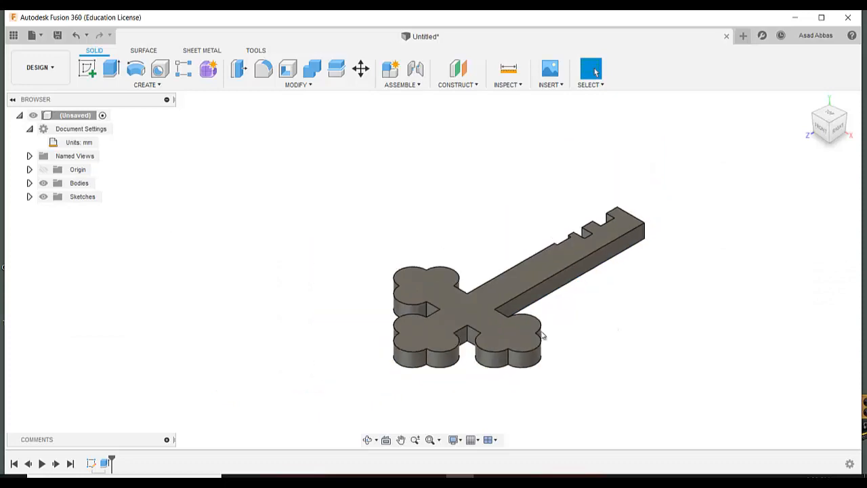
# Check the extruded key against the 3D reference picture in the quiz PDF in Acrobat Reader and return to Fusion 360.
pyautogui.hotkey('alt', 'Tab')
pyautogui.scroll(-5, 401, 355)
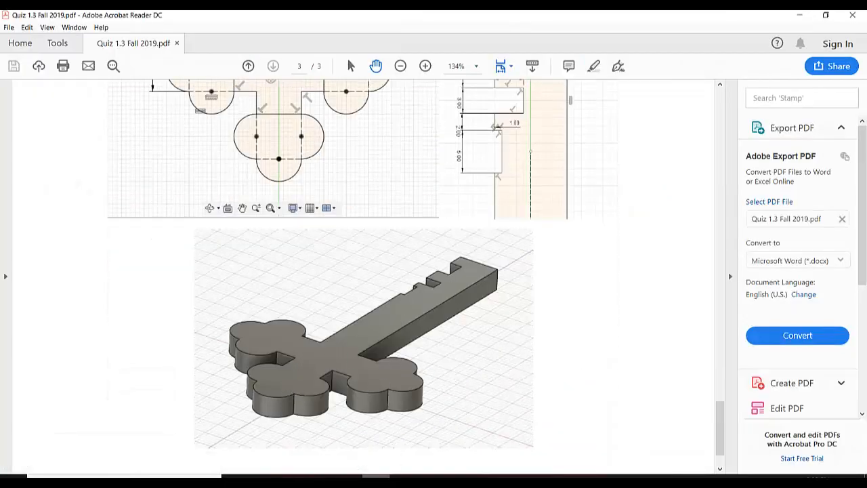
pyautogui.hotkey('alt', 'Tab')
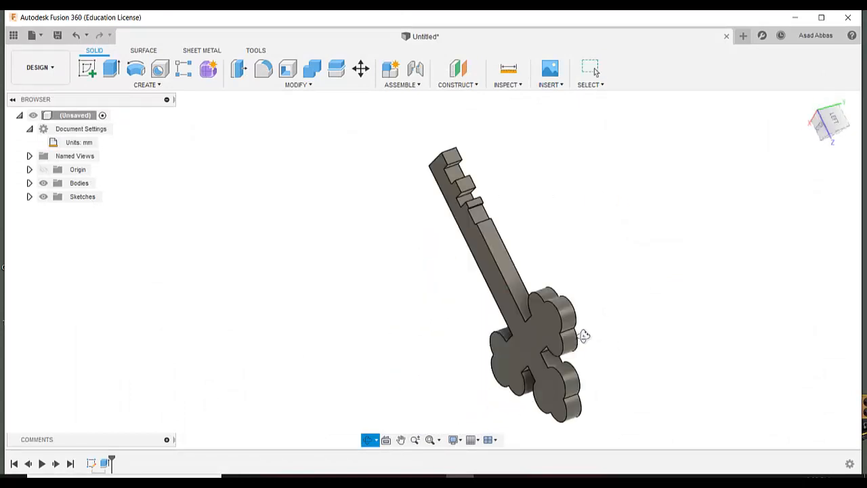